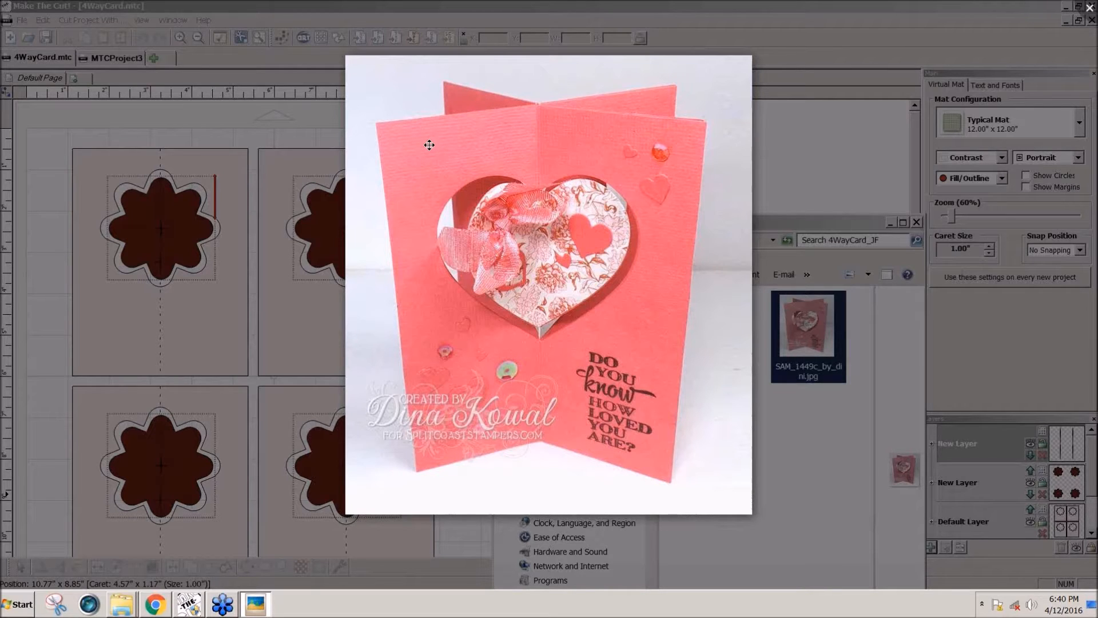
Step: Dismiss the sample card photo and minimize its folder window to examine the four-panel flower card template
{"action": "mouse_move", "coordinate": [457, 444]}
{"action": "mouse_move", "coordinate": [396, 206]}
{"action": "left_click", "coordinate": [1090, 8]}
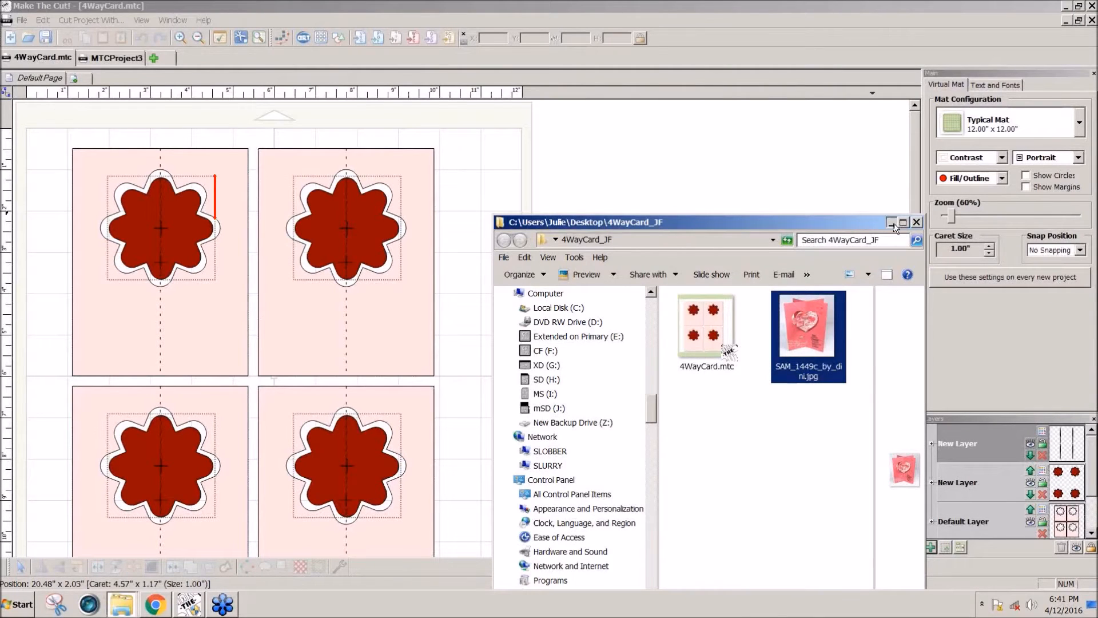
{"action": "left_click", "coordinate": [890, 223]}
{"action": "scroll", "coordinate": [573, 329], "scroll_direction": "down", "scroll_amount": 3}
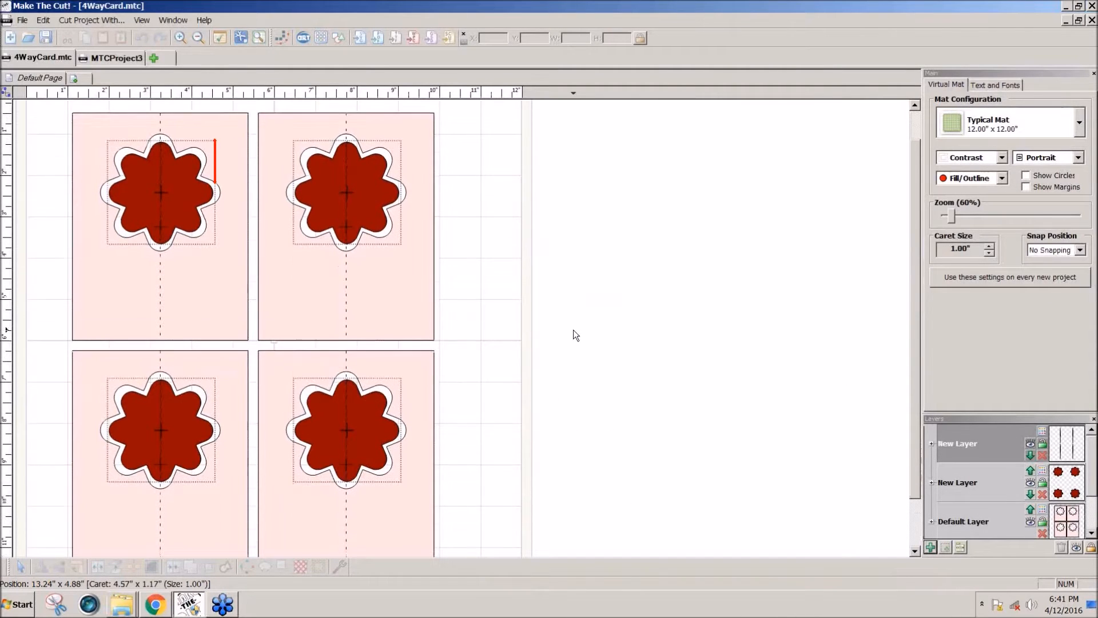
{"action": "scroll", "coordinate": [573, 329], "scroll_direction": "down", "scroll_amount": 2}
{"action": "scroll", "coordinate": [573, 330], "scroll_direction": "up", "scroll_amount": 3}
{"action": "mouse_move", "coordinate": [913, 459]}
{"action": "left_mouse_down"}
{"action": "mouse_move", "coordinate": [911, 480]}
{"action": "mouse_move", "coordinate": [905, 455]}
{"action": "left_mouse_up"}
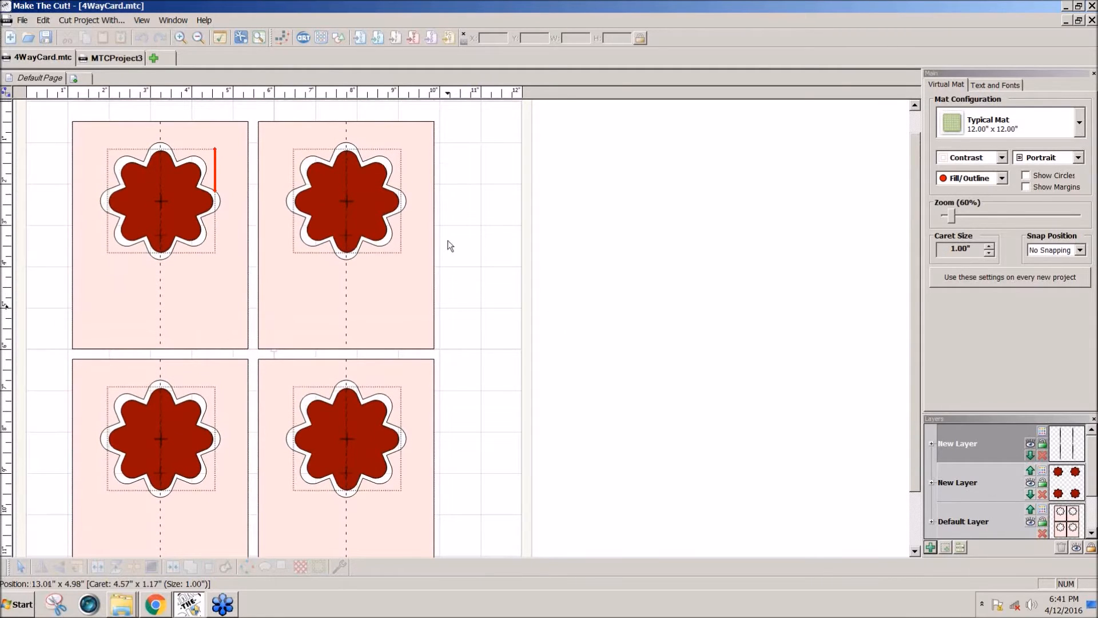
{"action": "left_click_drag", "start_coordinate": [49, 114], "coordinate": [393, 534]}
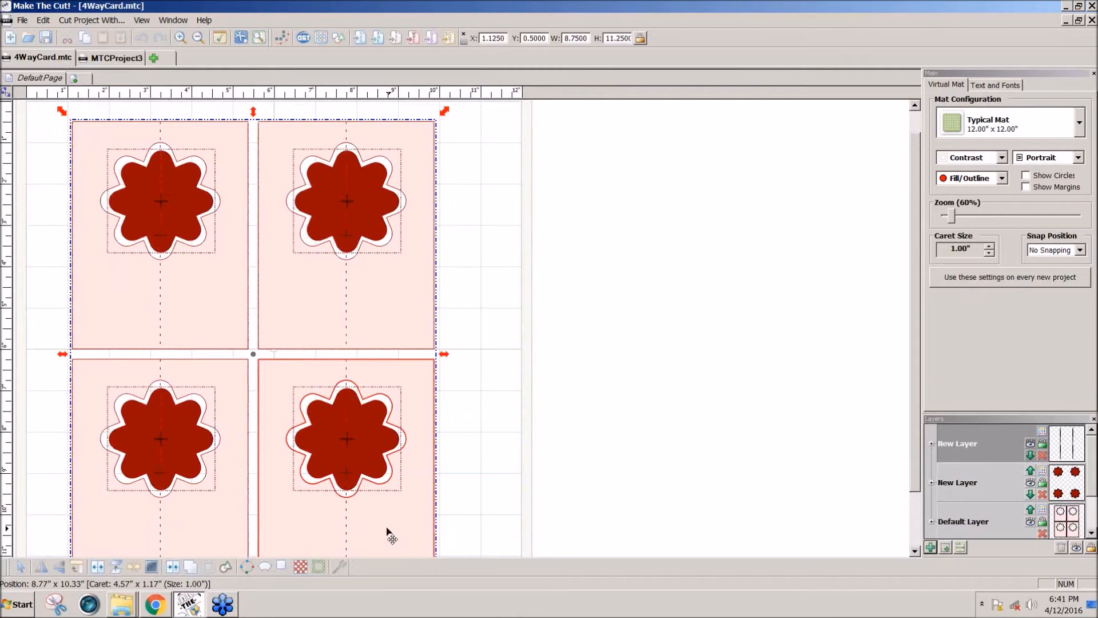
Step: Add a page named New Page to the project and place the caret near the upper-left area of its mat
{"action": "left_click", "coordinate": [74, 79]}
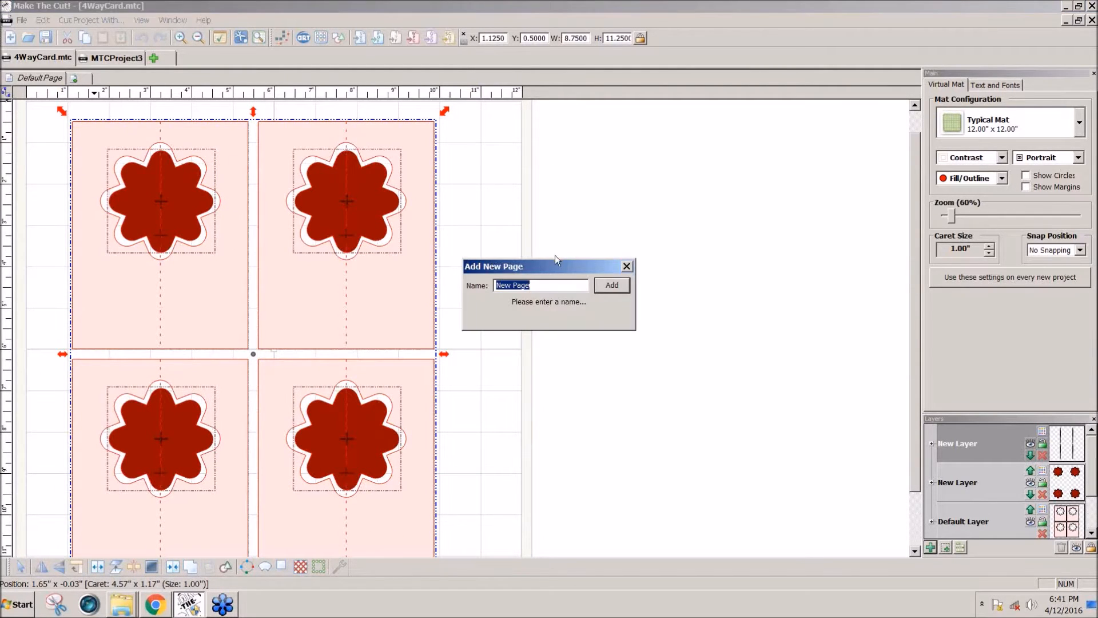
{"action": "left_click", "coordinate": [598, 284]}
{"action": "left_click", "coordinate": [126, 149]}
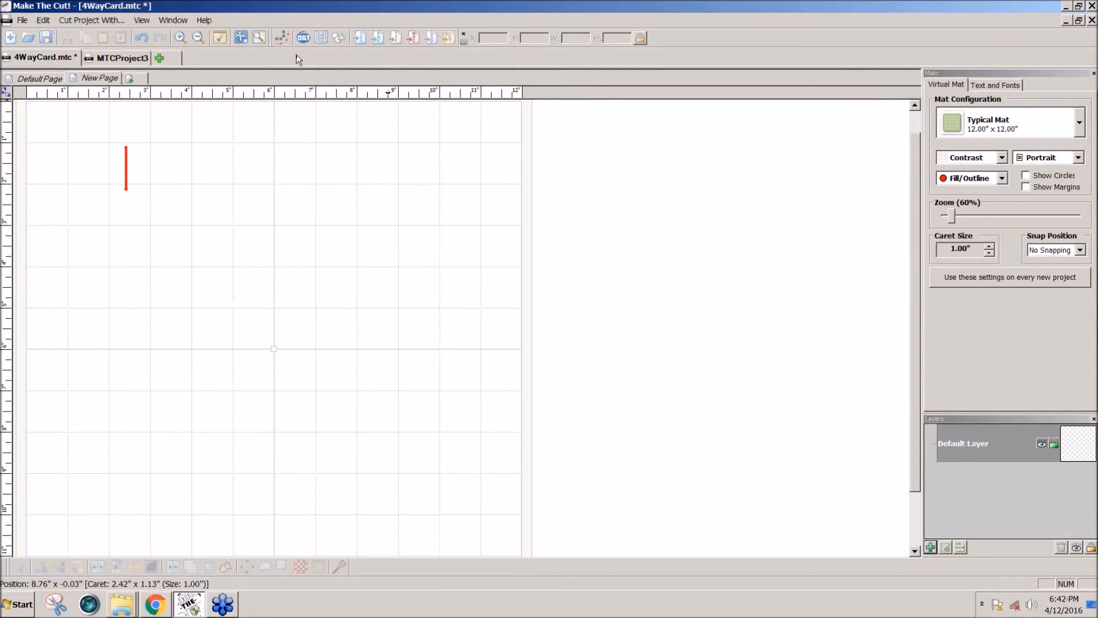
Step: Insert the 8 Points star from the full basic shapes library onto the new page
{"action": "left_click", "coordinate": [340, 42]}
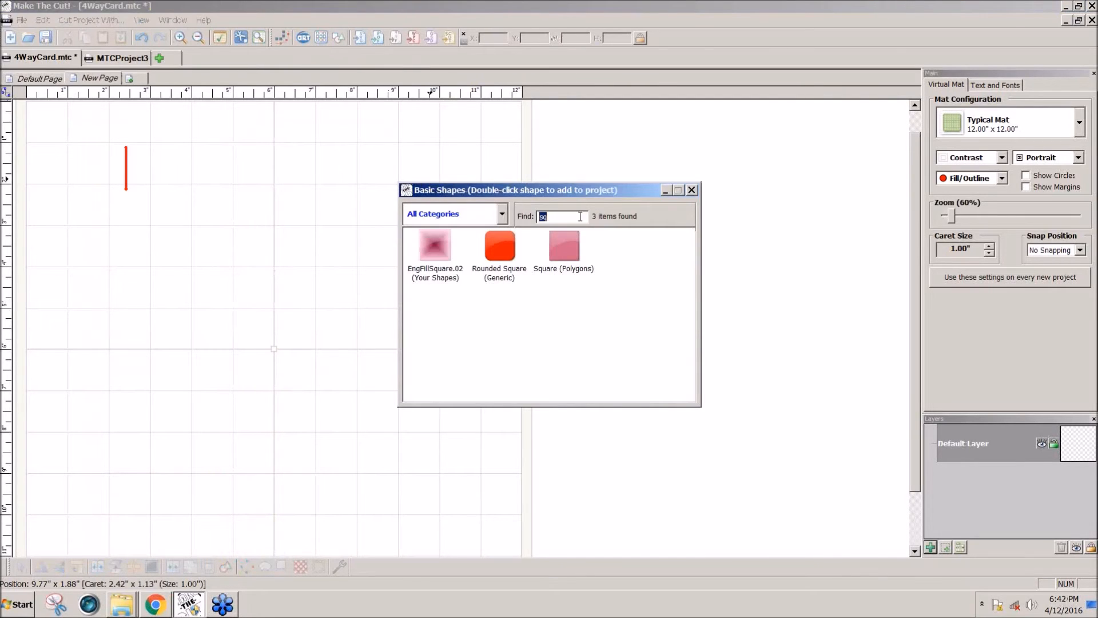
{"action": "key", "text": "BackSpace"}
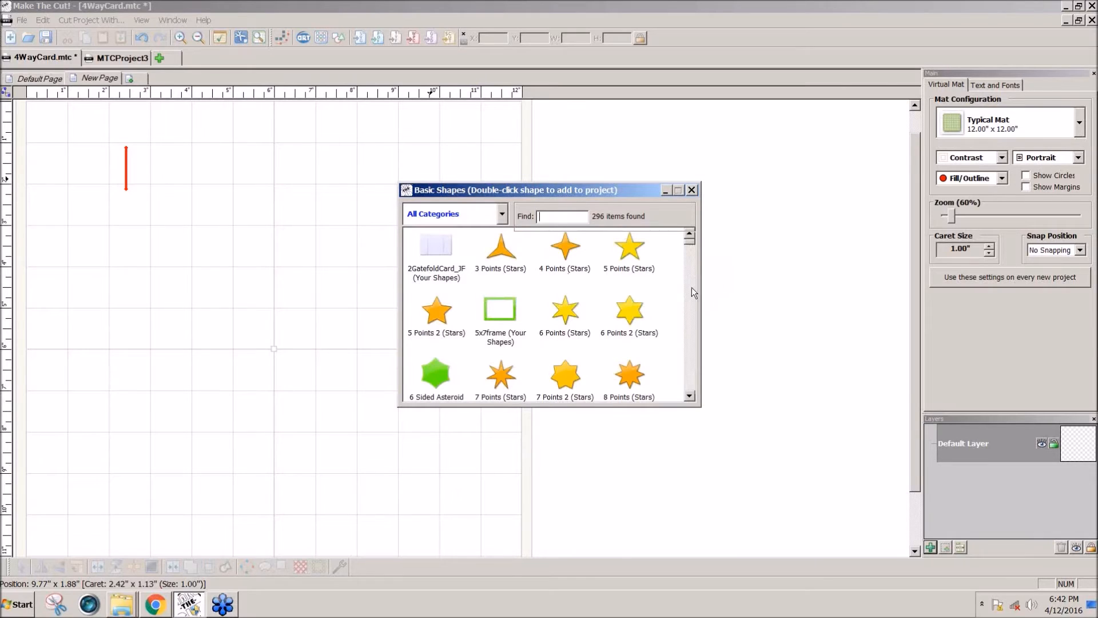
{"action": "double_click", "coordinate": [627, 380]}
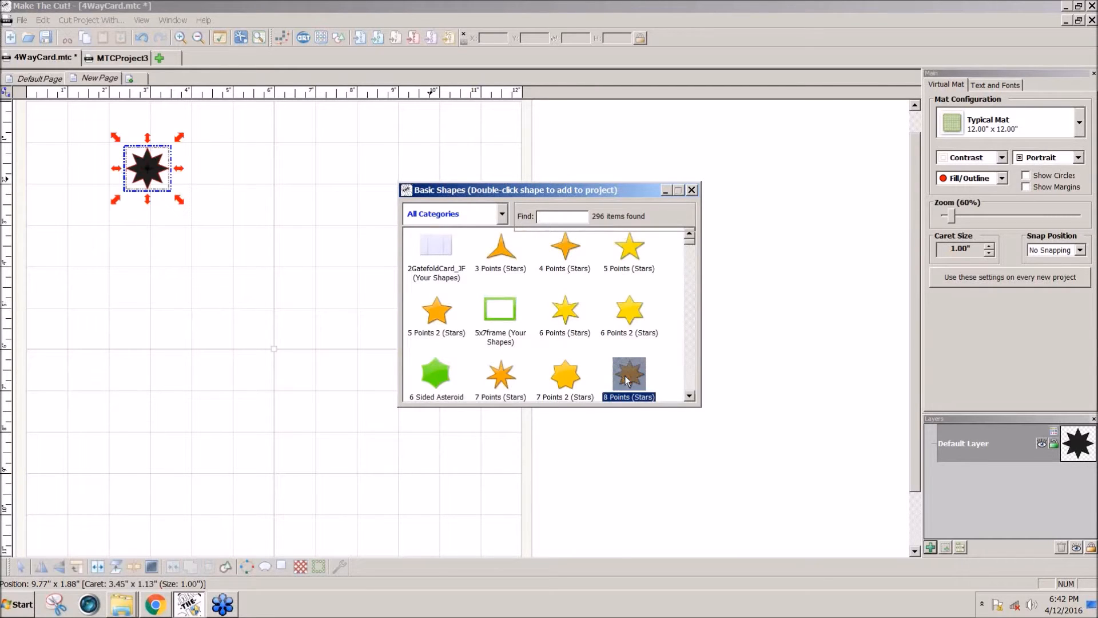
{"action": "left_click", "coordinate": [691, 191]}
Step: Enlarge the star to about 2.96 by 2.87 inches and move it toward the middle of the mat
{"action": "left_click_drag", "start_coordinate": [177, 197], "coordinate": [258, 275]}
{"action": "left_click_drag", "start_coordinate": [220, 245], "coordinate": [298, 290]}
{"action": "left_click", "coordinate": [387, 281]}
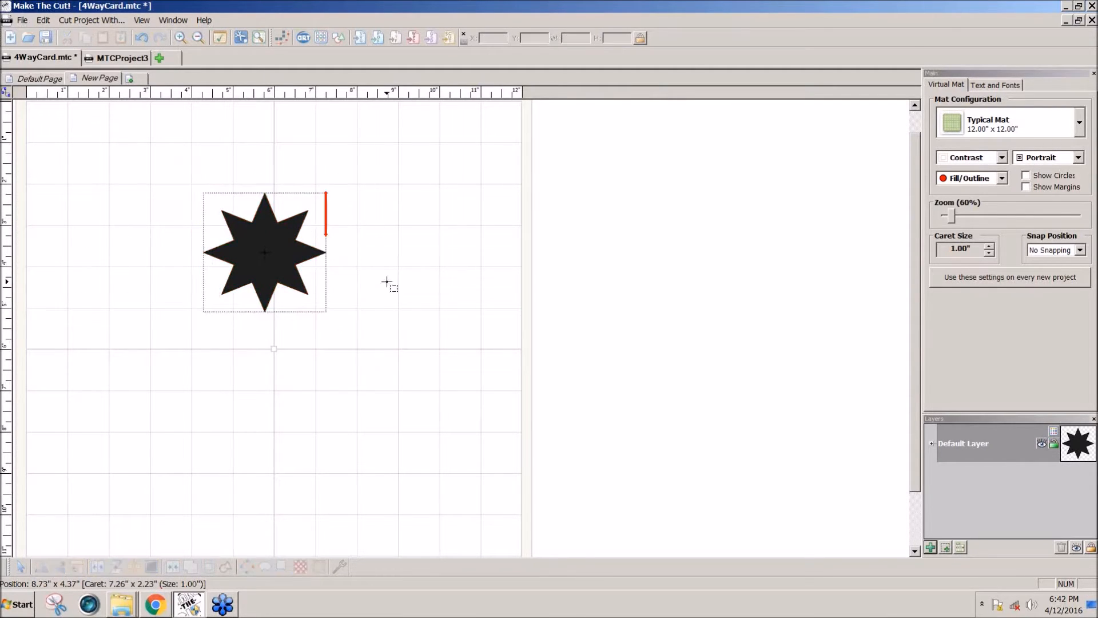
Step: Generate a shadow layer around the star with a width of 0.5 inches and rounded corner joins
{"action": "left_click_drag", "start_coordinate": [393, 336], "coordinate": [115, 169]}
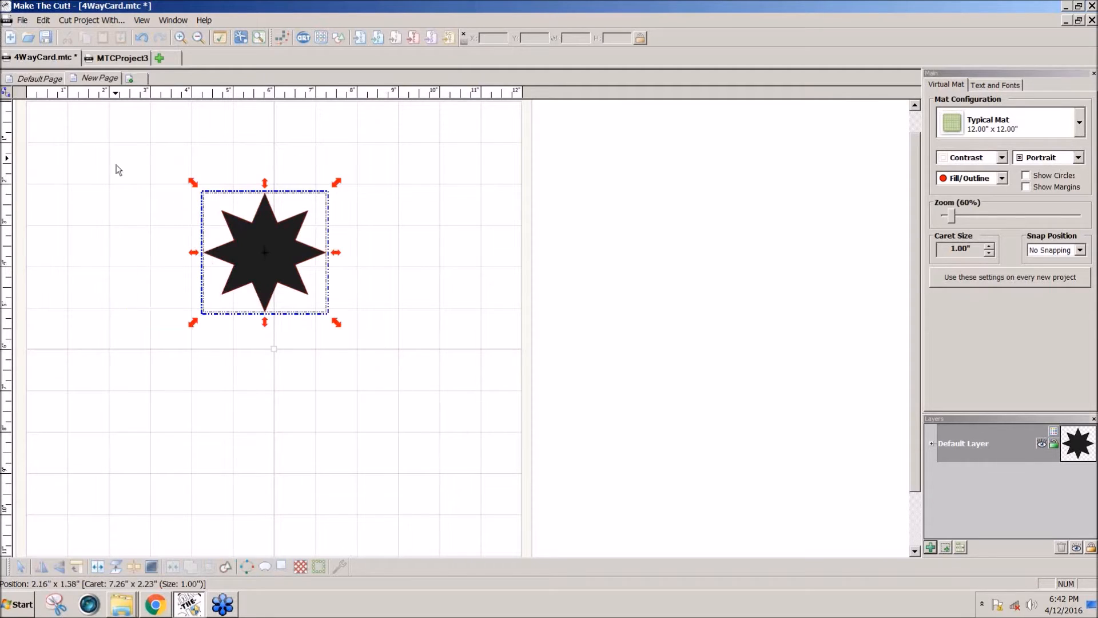
{"action": "left_click", "coordinate": [281, 567]}
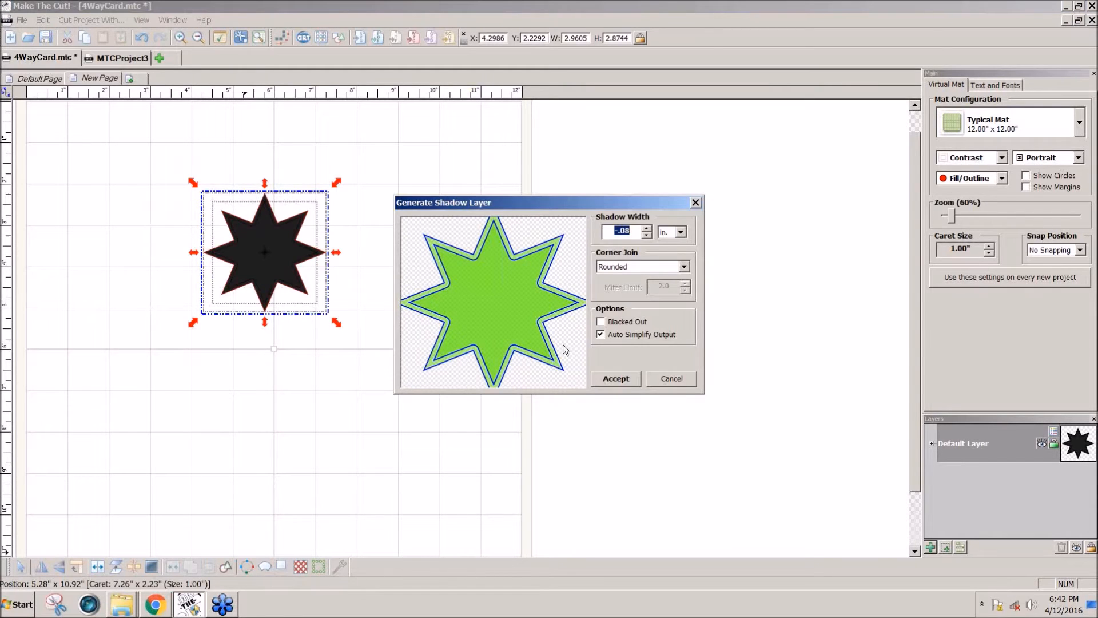
{"action": "left_click", "coordinate": [617, 230]}
{"action": "key", "text": "BackSpace"}
{"action": "type", "text": "."}
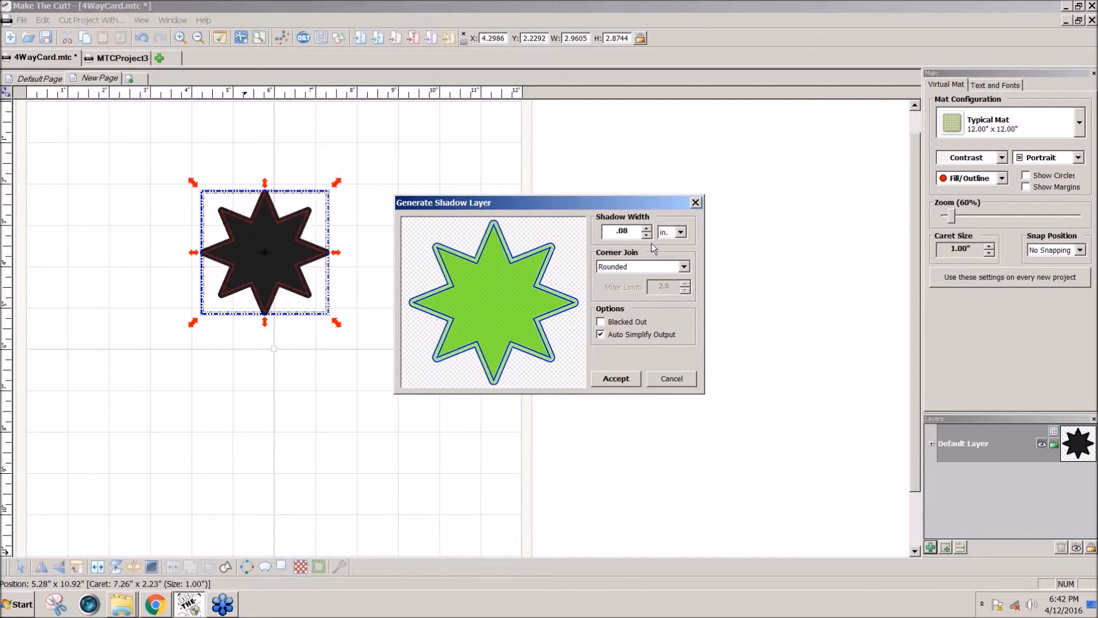
{"action": "left_click", "coordinate": [645, 228]}
{"action": "left_click", "coordinate": [646, 228]}
{"action": "left_click", "coordinate": [646, 228]}
{"action": "left_click", "coordinate": [647, 228]}
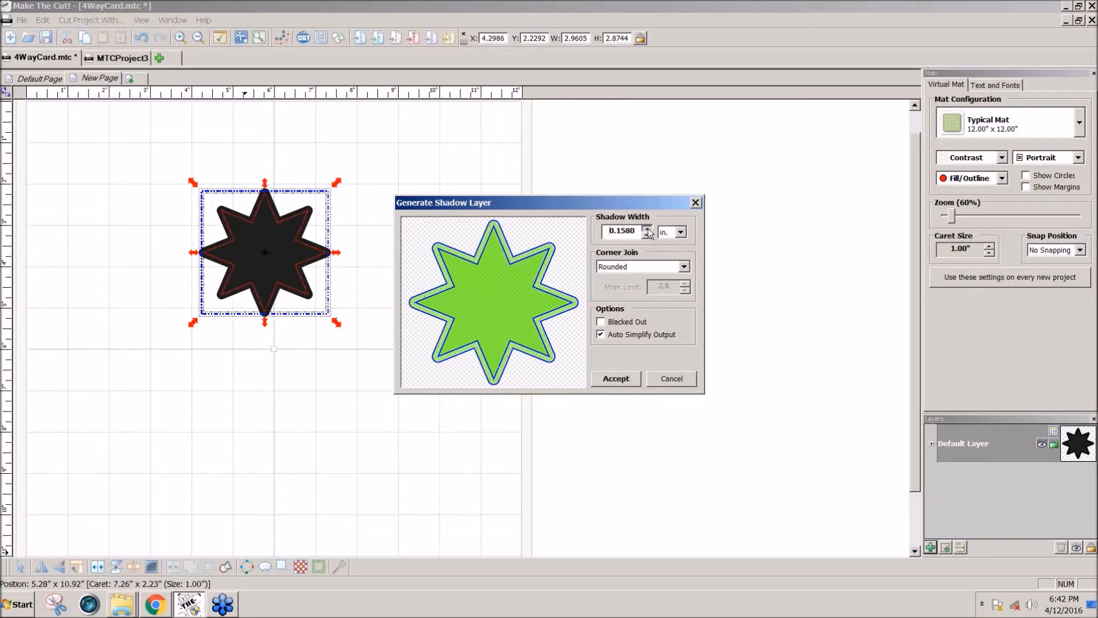
{"action": "left_click", "coordinate": [647, 228]}
{"action": "left_click", "coordinate": [647, 228]}
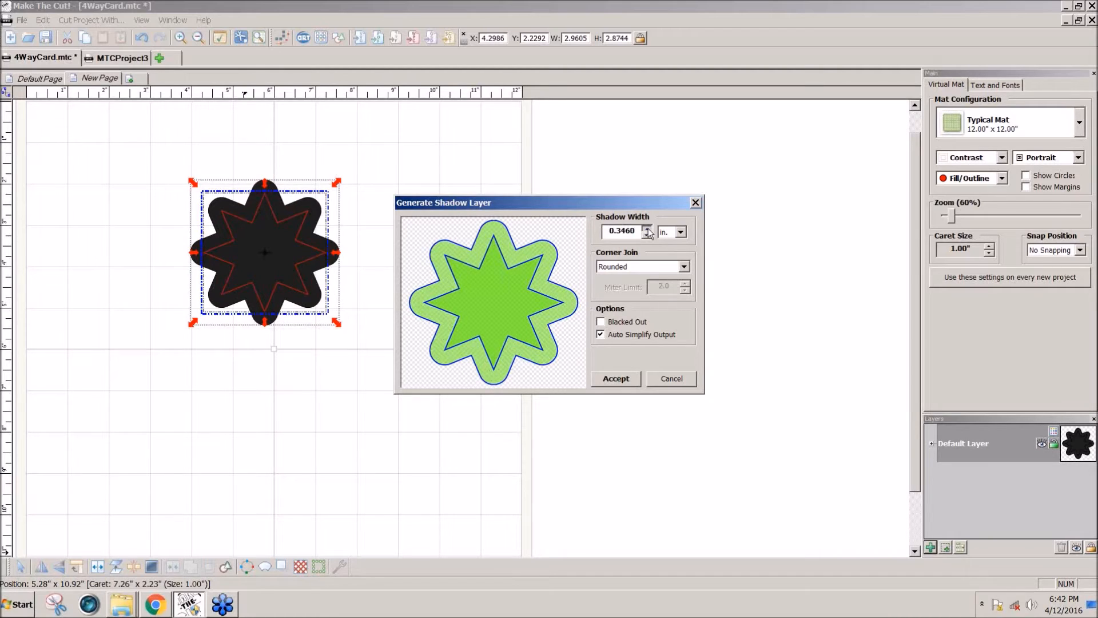
{"action": "left_click", "coordinate": [647, 228]}
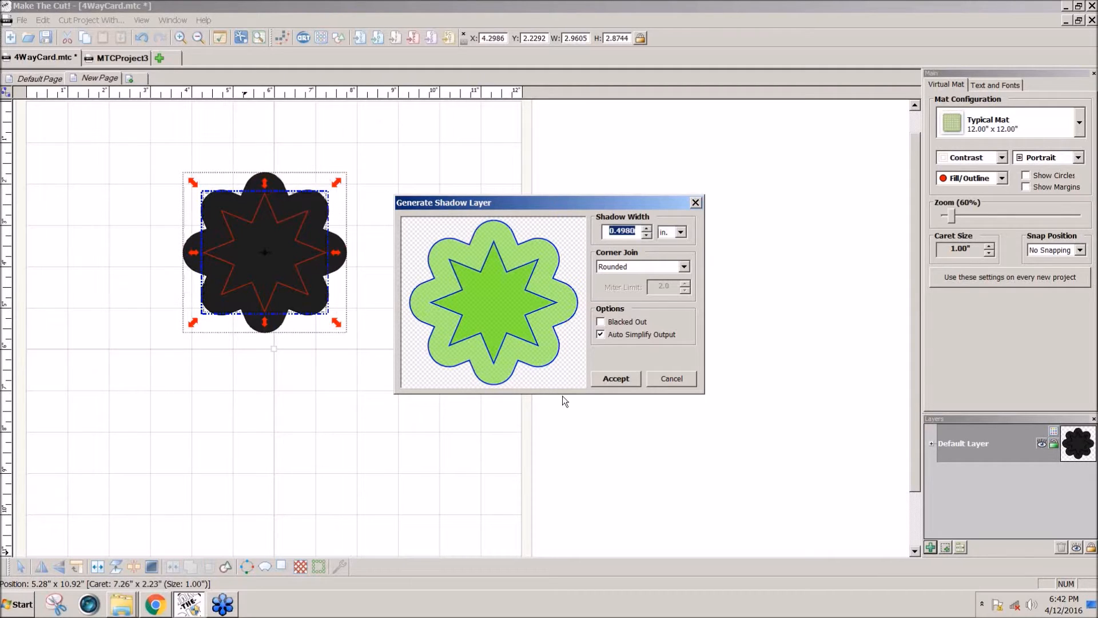
{"action": "left_click", "coordinate": [647, 229]}
{"action": "left_click", "coordinate": [612, 379]}
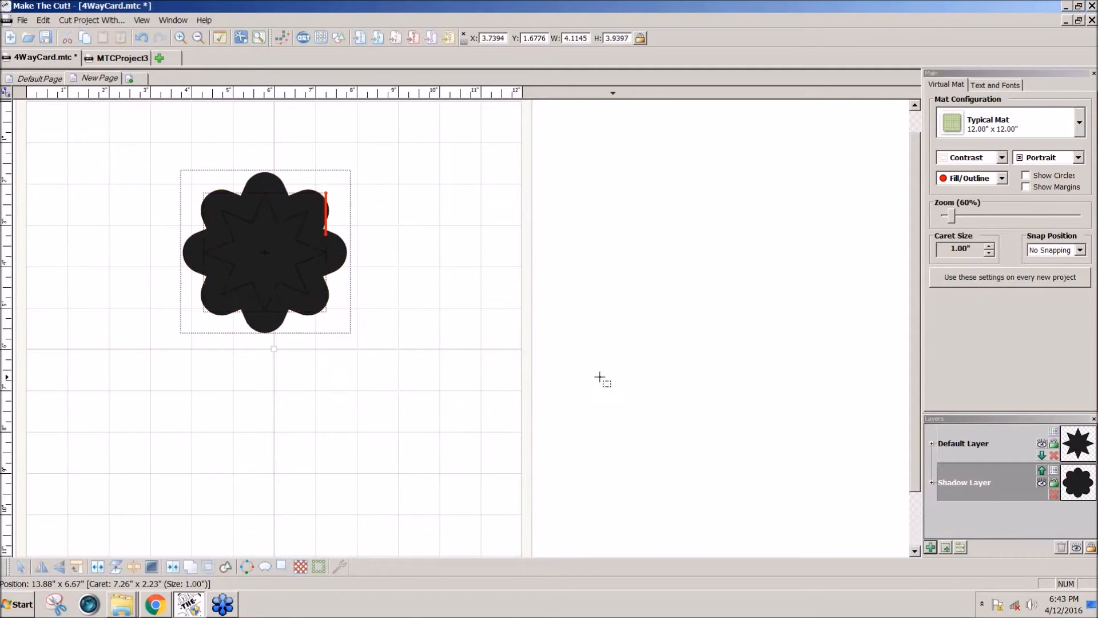
Step: Pull the original star out of the flower-shaped shadow and delete the star
{"action": "left_click_drag", "start_coordinate": [240, 266], "coordinate": [609, 283]}
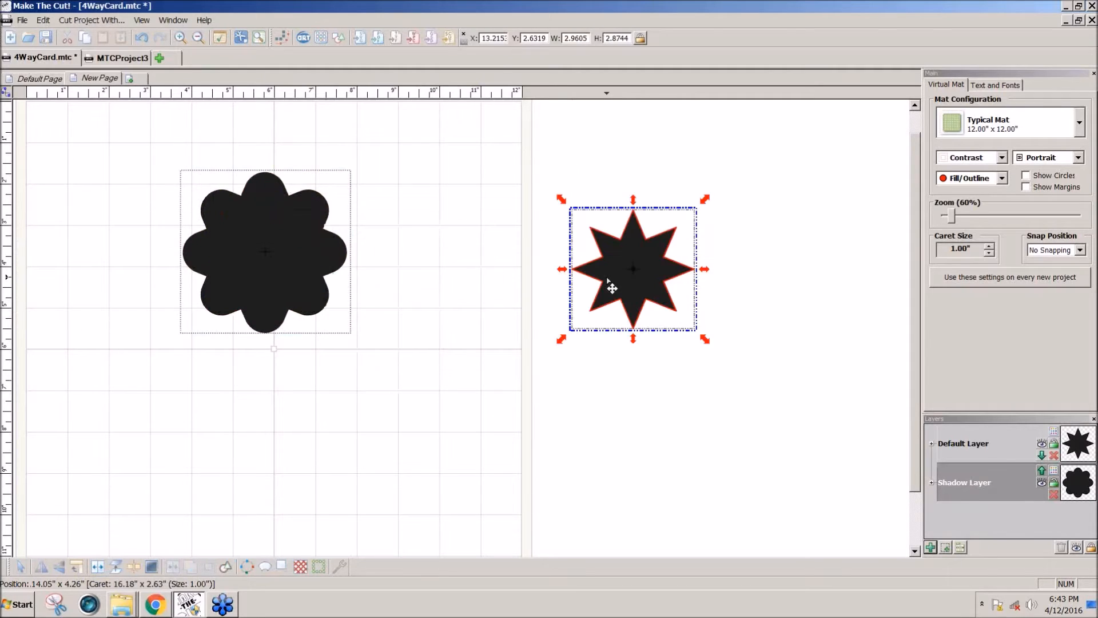
{"action": "key", "text": "Delete"}
Step: Resize the flower proportionally to 3 inches wide and move it near the mat's upper-right corner
{"action": "left_click", "coordinate": [298, 262]}
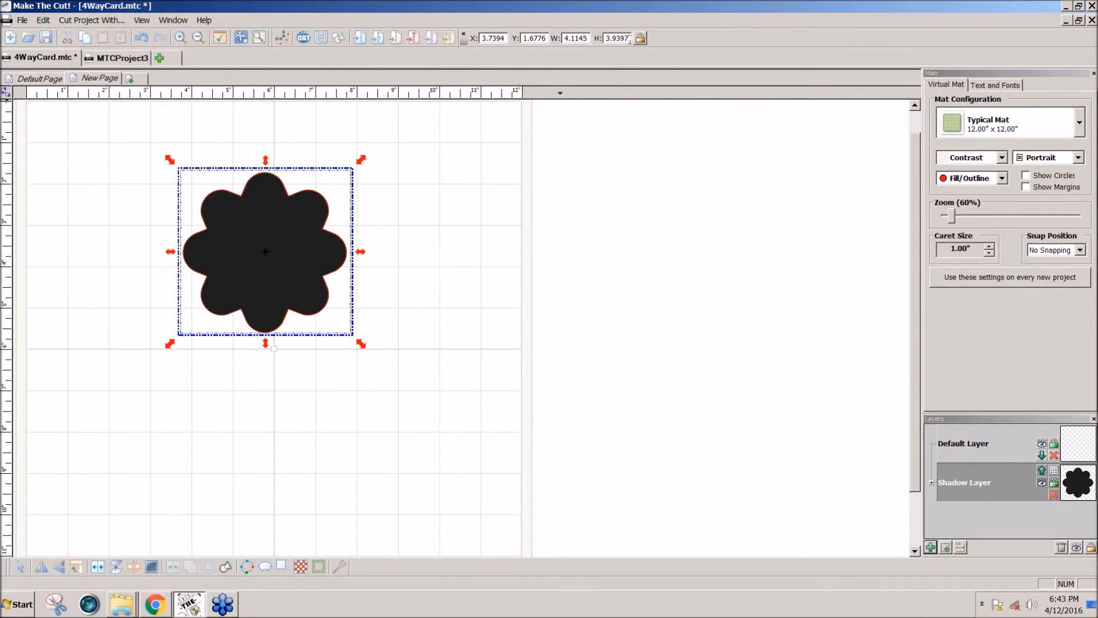
{"action": "left_click_drag", "start_coordinate": [589, 39], "coordinate": [564, 39]}
{"action": "type", "text": "3"}
{"action": "key", "text": "Return"}
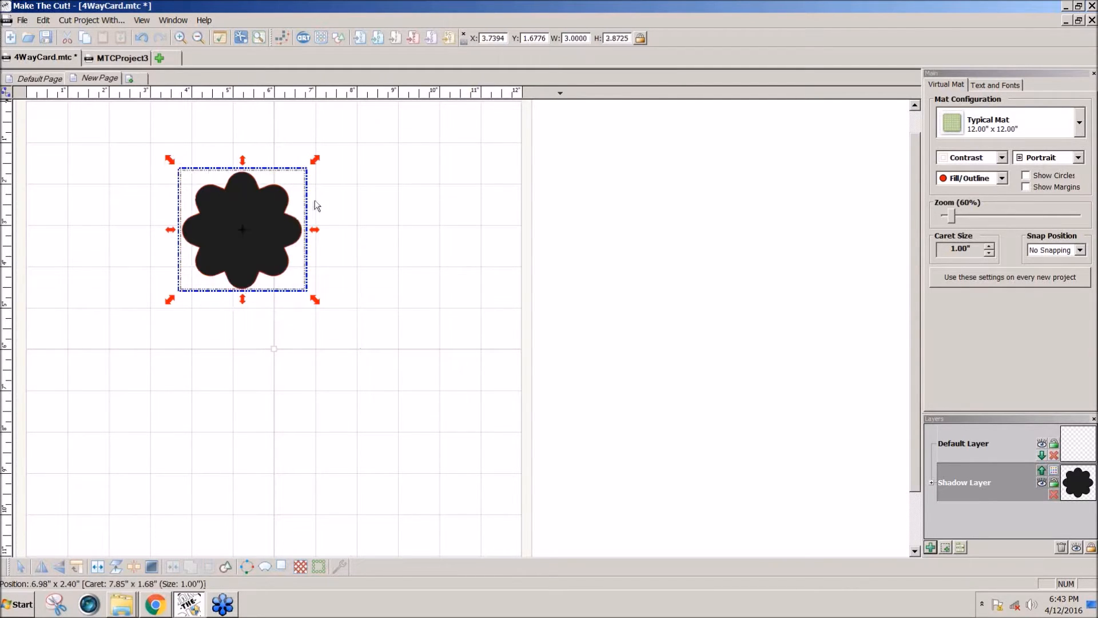
{"action": "left_click_drag", "start_coordinate": [245, 230], "coordinate": [610, 277]}
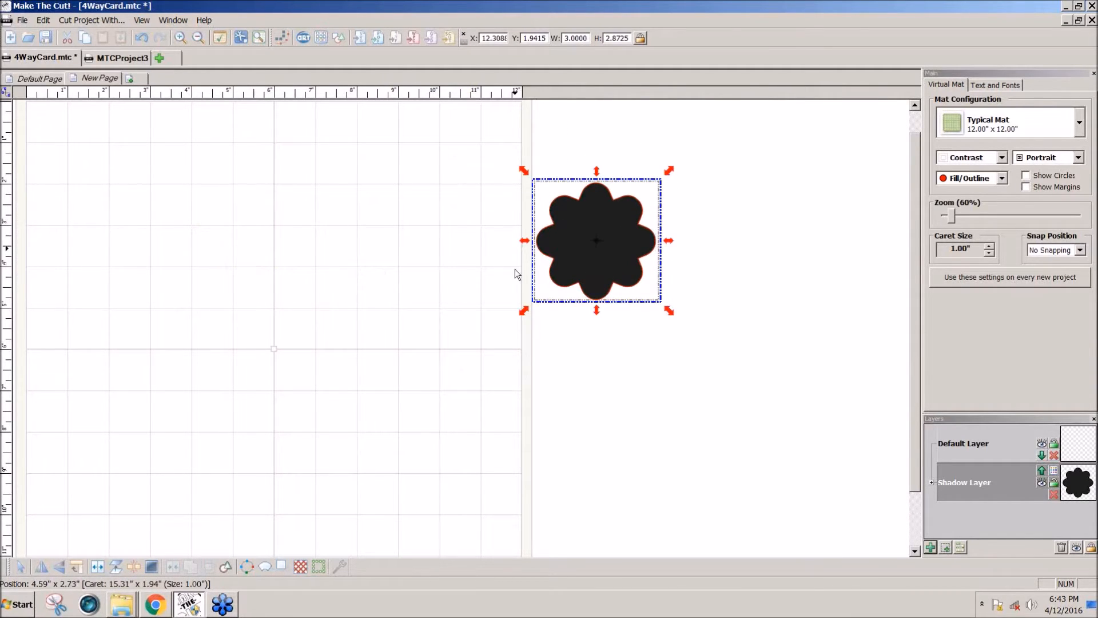
{"action": "left_click_drag", "start_coordinate": [590, 269], "coordinate": [425, 262]}
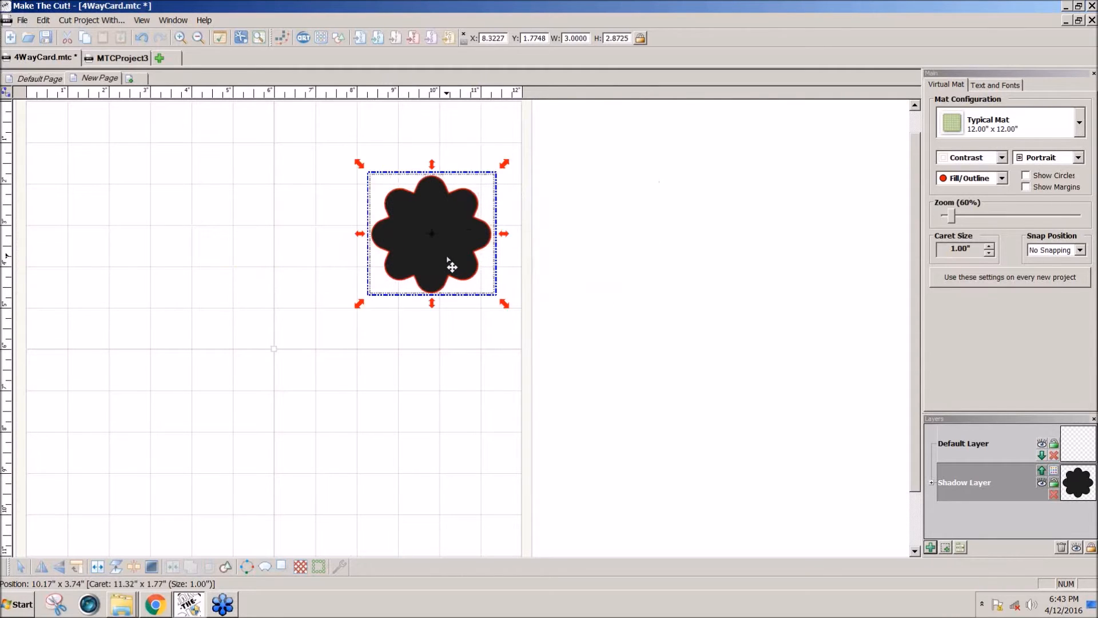
{"action": "left_click", "coordinate": [297, 566]}
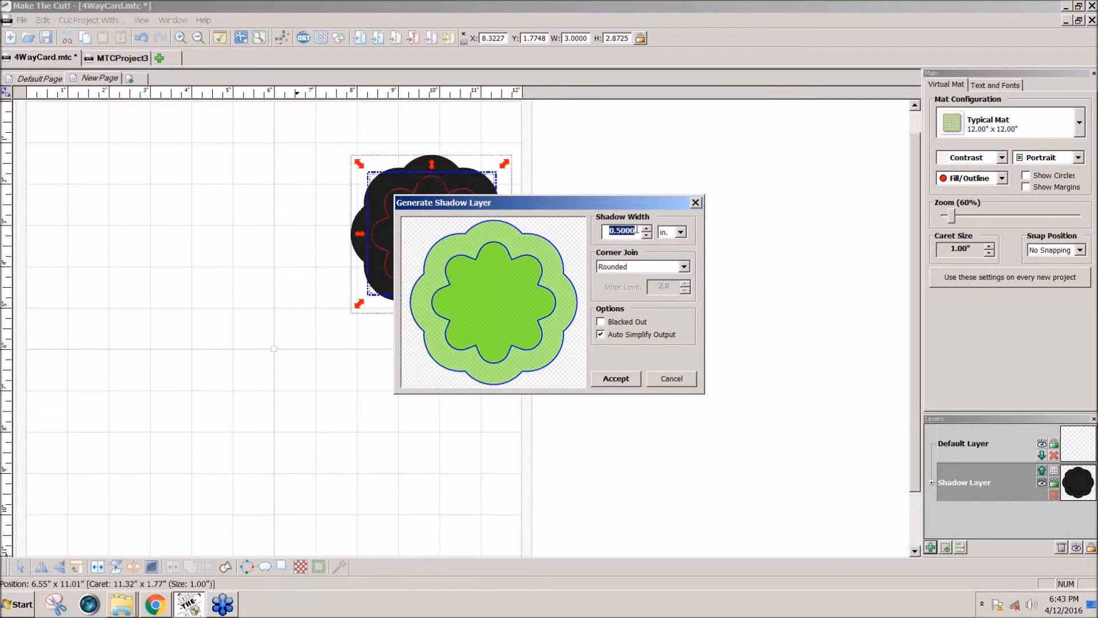
{"action": "key", "text": "BackSpace"}
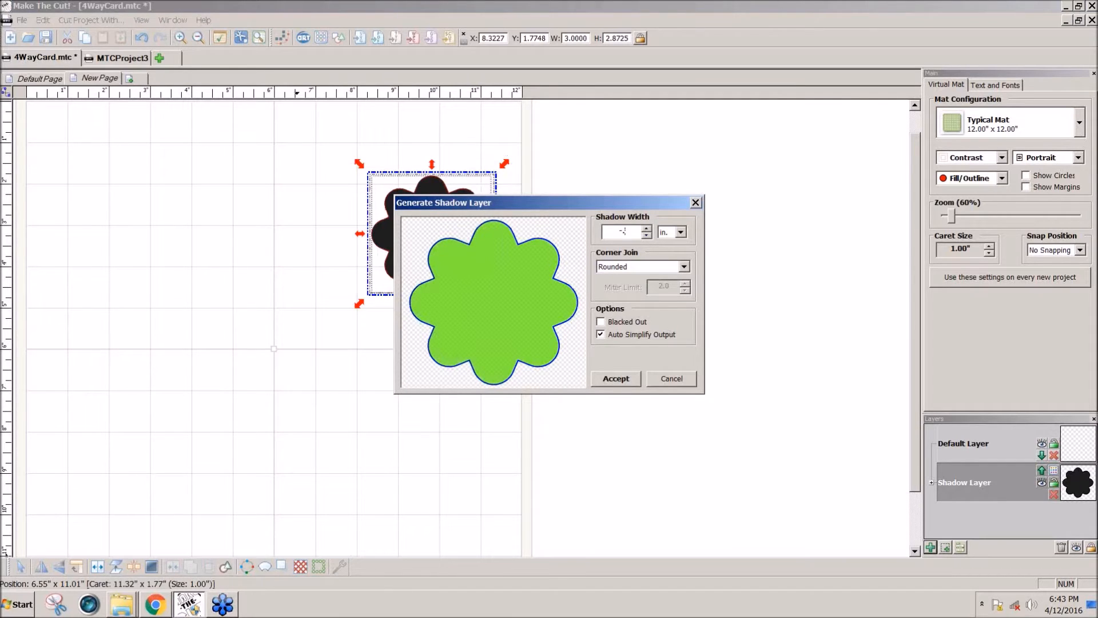
{"action": "type", "text": "15"}
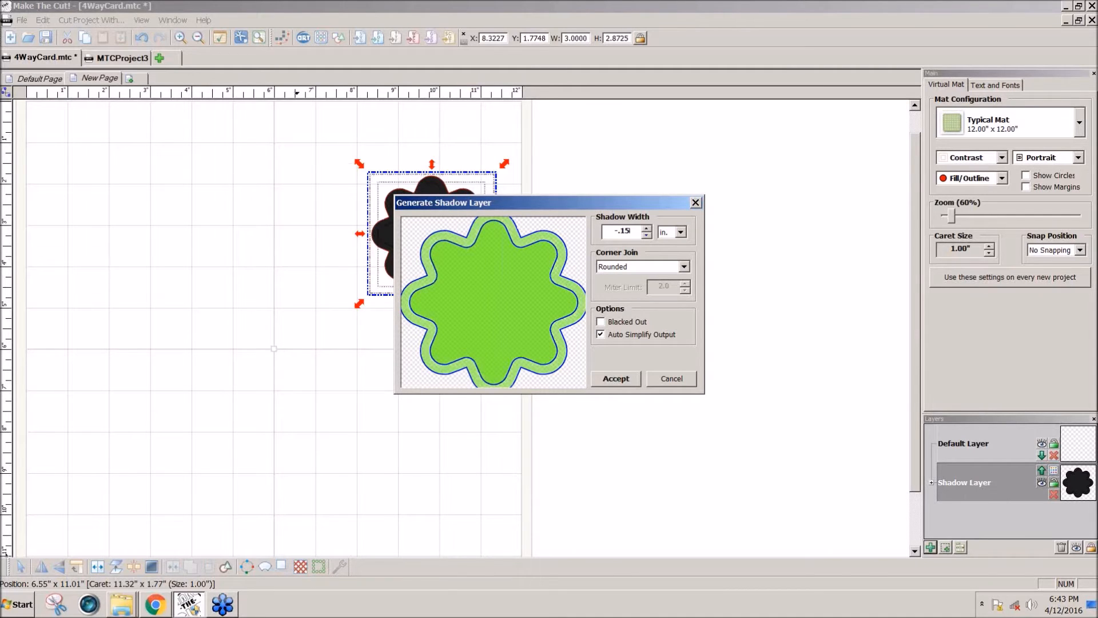
{"action": "left_click_drag", "start_coordinate": [632, 233], "coordinate": [620, 230]}
{"action": "type", "text": "2"}
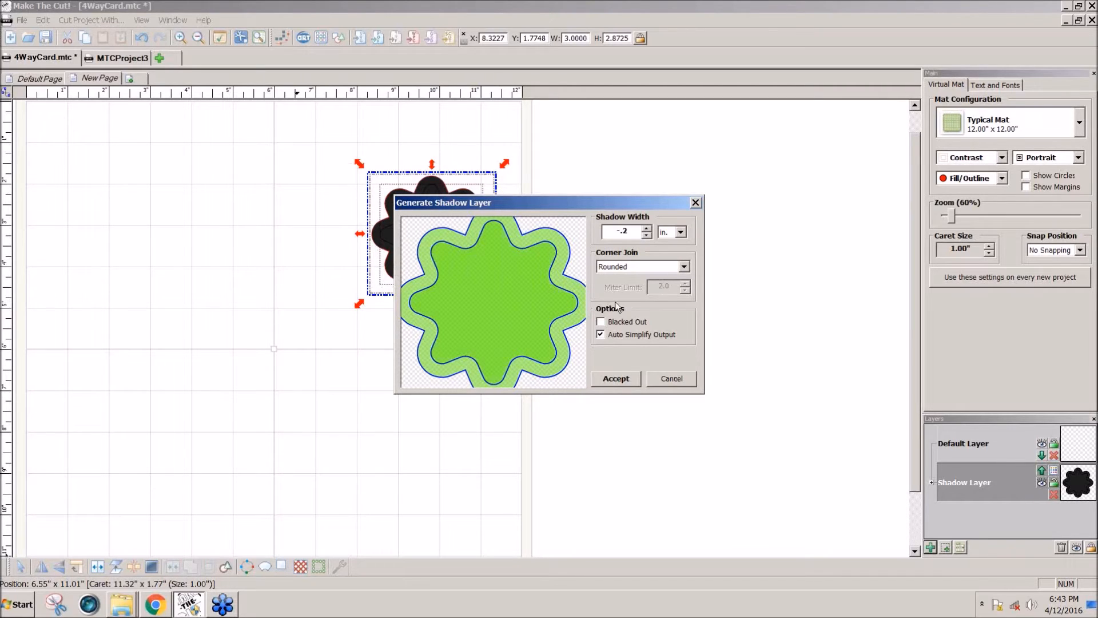
{"action": "left_click", "coordinate": [681, 377]}
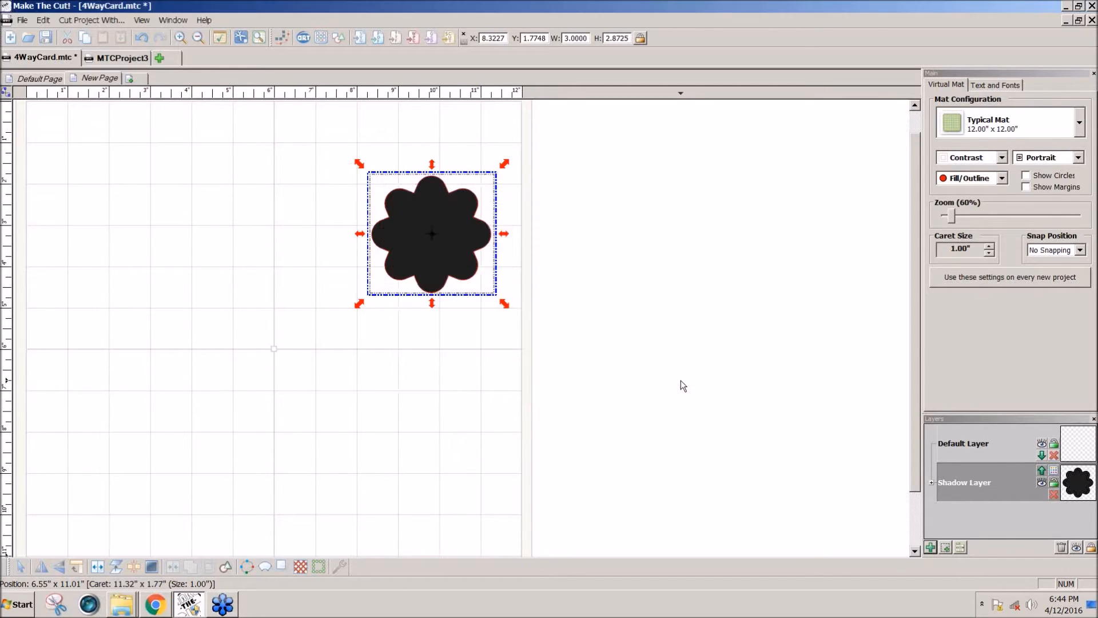
{"action": "left_click", "coordinate": [679, 348]}
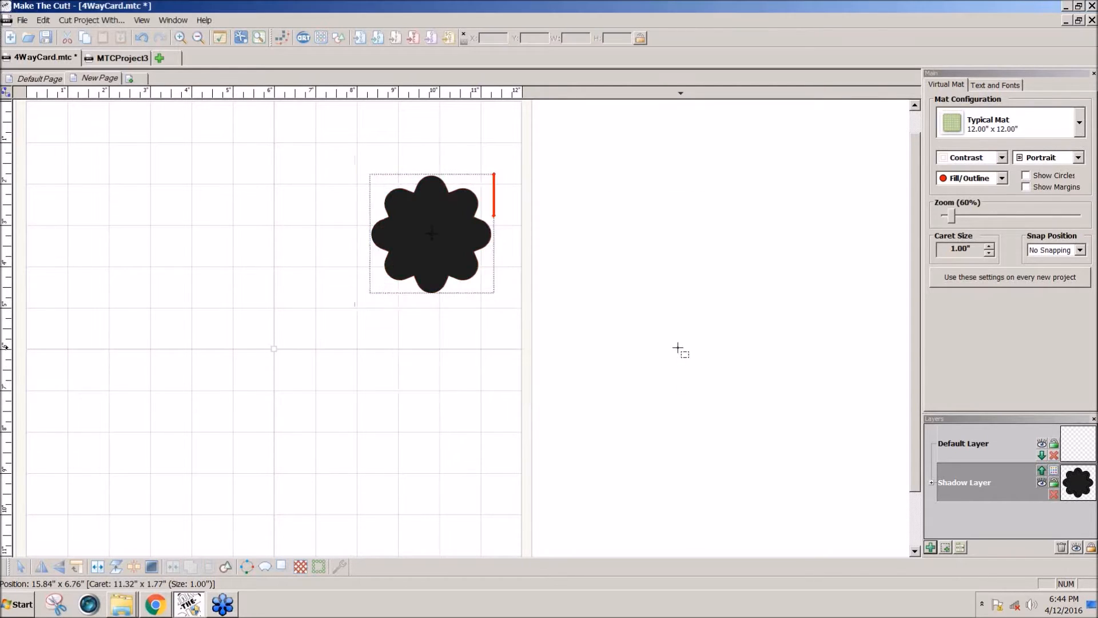
Step: Make a smaller copy of the flower, about 2.53 by 2.42 inches, and center it on the original
{"action": "left_click", "coordinate": [460, 261]}
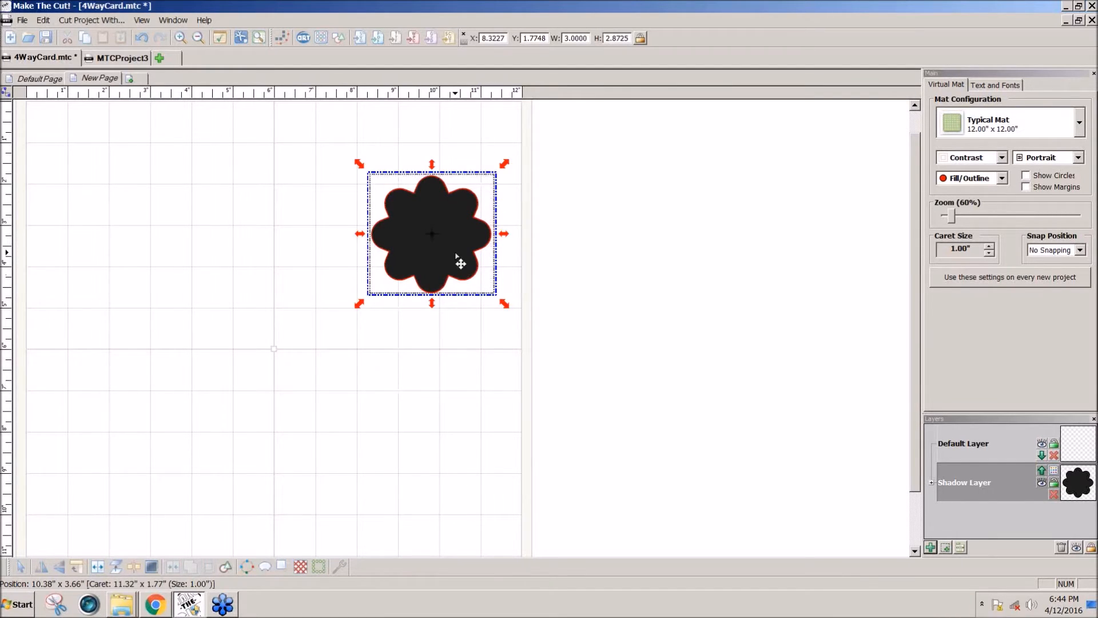
{"action": "left_click", "coordinate": [502, 171]}
{"action": "left_click_drag", "start_coordinate": [501, 166], "coordinate": [482, 189]}
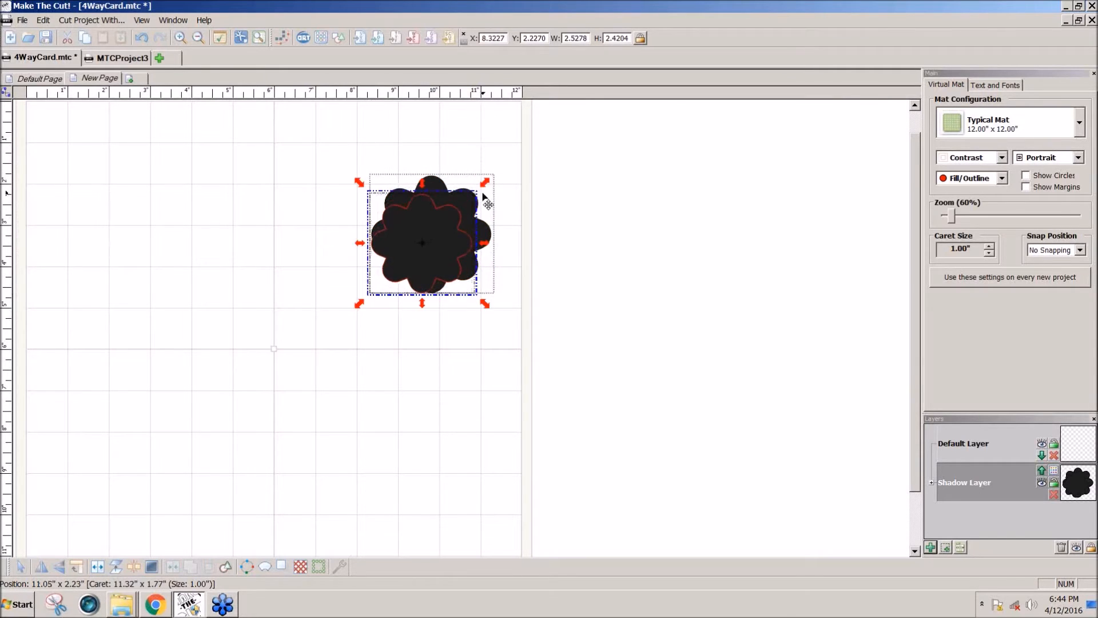
{"action": "left_click_drag", "start_coordinate": [450, 248], "coordinate": [458, 240]}
{"action": "left_click_drag", "start_coordinate": [538, 306], "coordinate": [255, 115]}
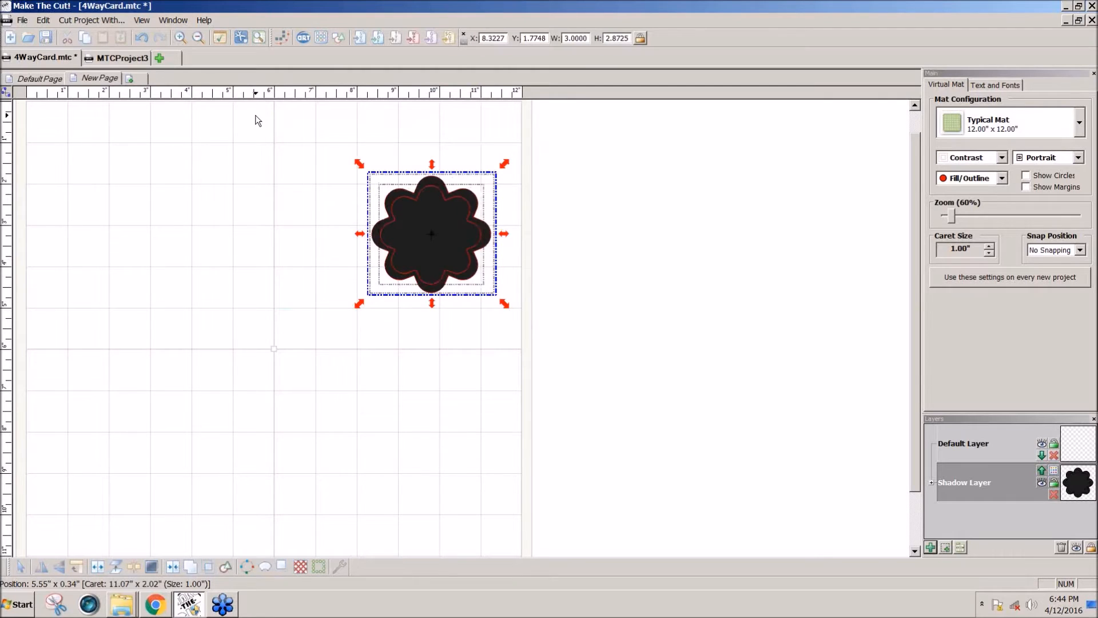
Step: Change the mat's color scheme to Green and deselect the flowers
{"action": "left_click", "coordinate": [1003, 158]}
{"action": "left_click", "coordinate": [984, 170]}
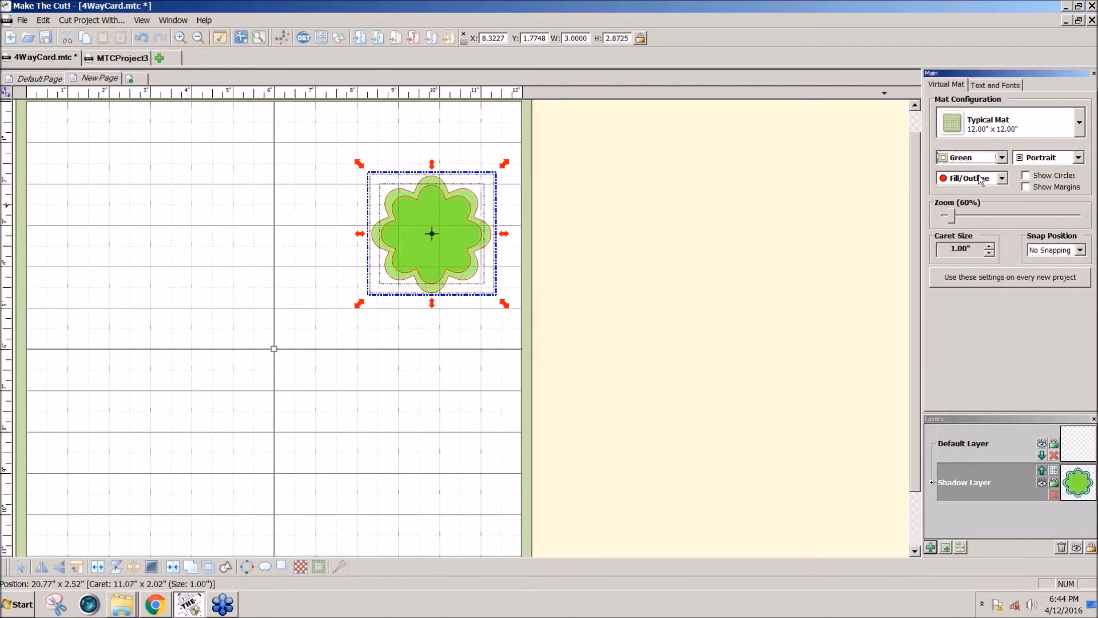
{"action": "left_click", "coordinate": [752, 206]}
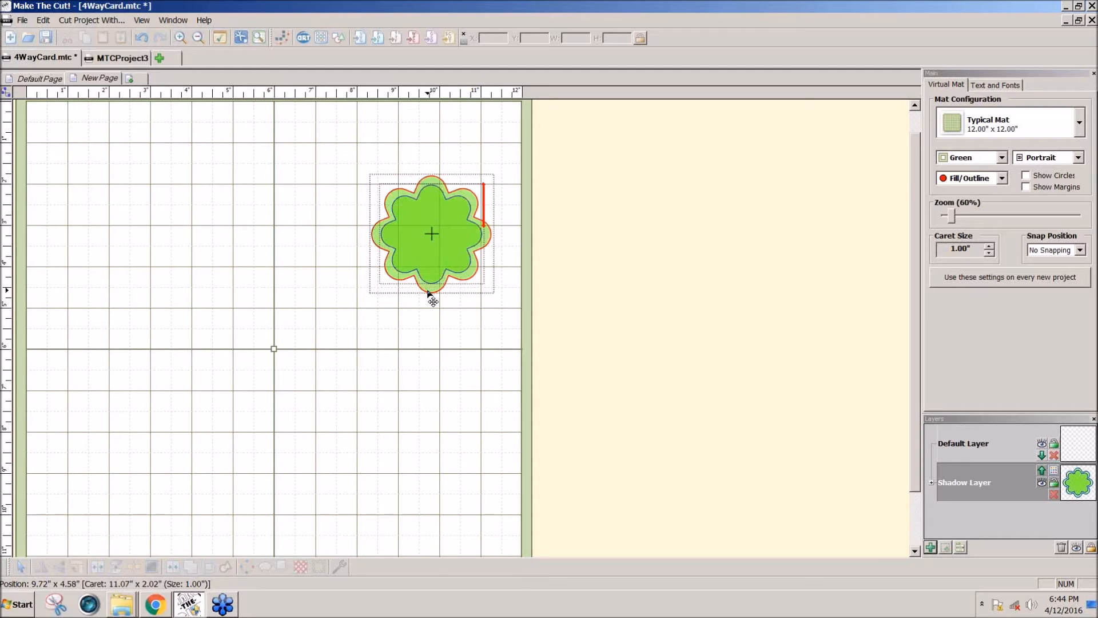
Step: Move both nested flowers together off the mat onto the empty area beside it
{"action": "left_click_drag", "start_coordinate": [548, 311], "coordinate": [338, 171]}
{"action": "left_click_drag", "start_coordinate": [443, 252], "coordinate": [624, 280]}
{"action": "left_click", "coordinate": [318, 272]}
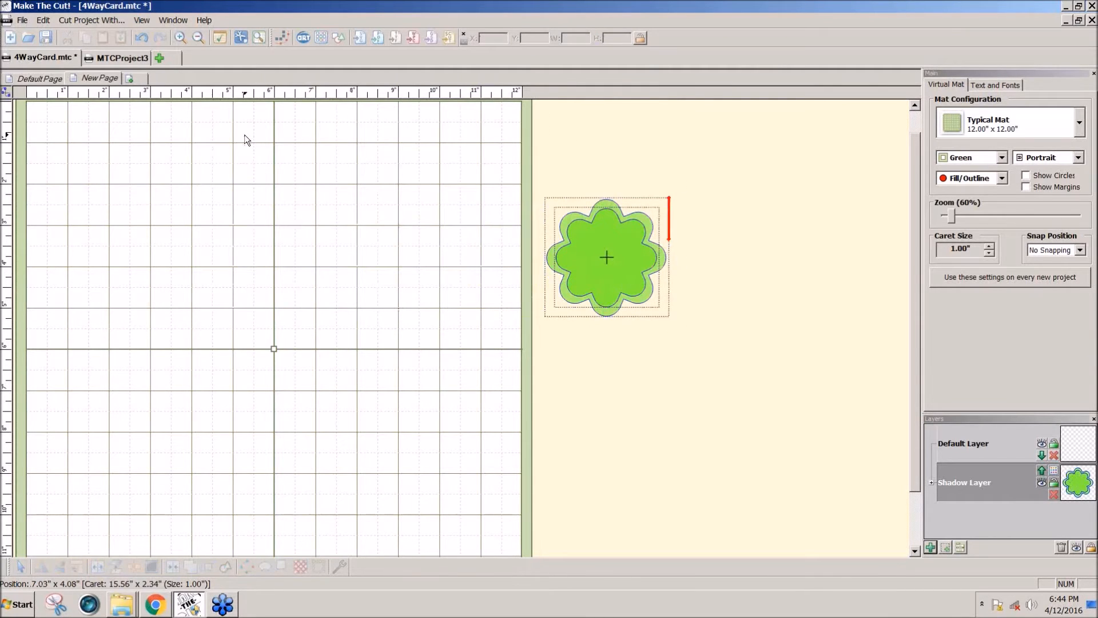
Step: Add a square from the basic shapes library and place it on the mat's upper-left area
{"action": "left_click", "coordinate": [343, 39]}
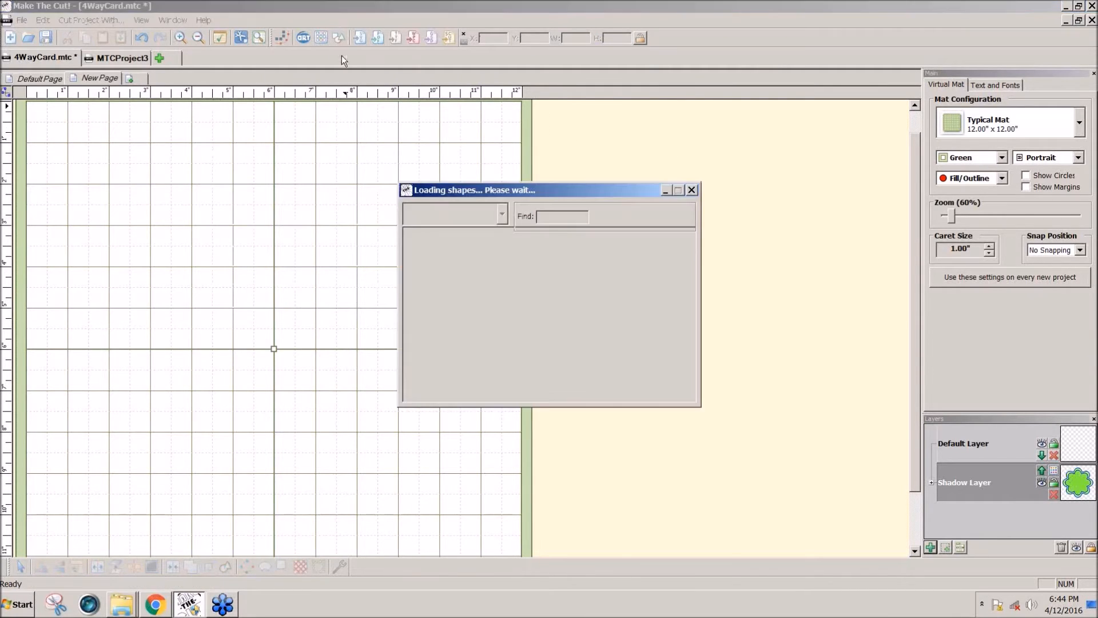
{"action": "left_click", "coordinate": [557, 218]}
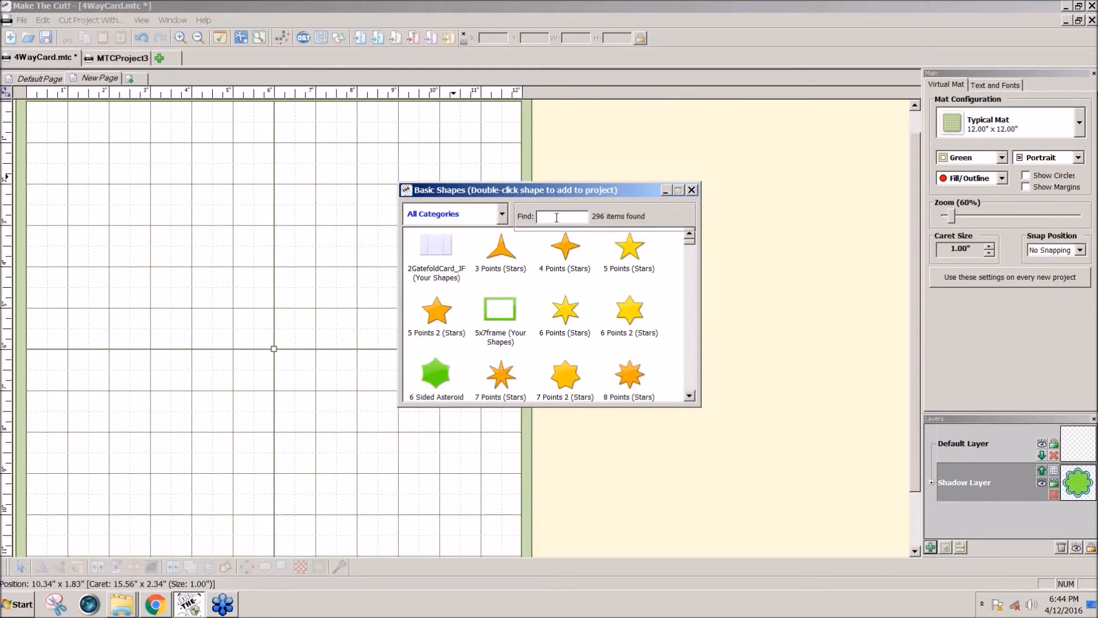
{"action": "type", "text": "sq"}
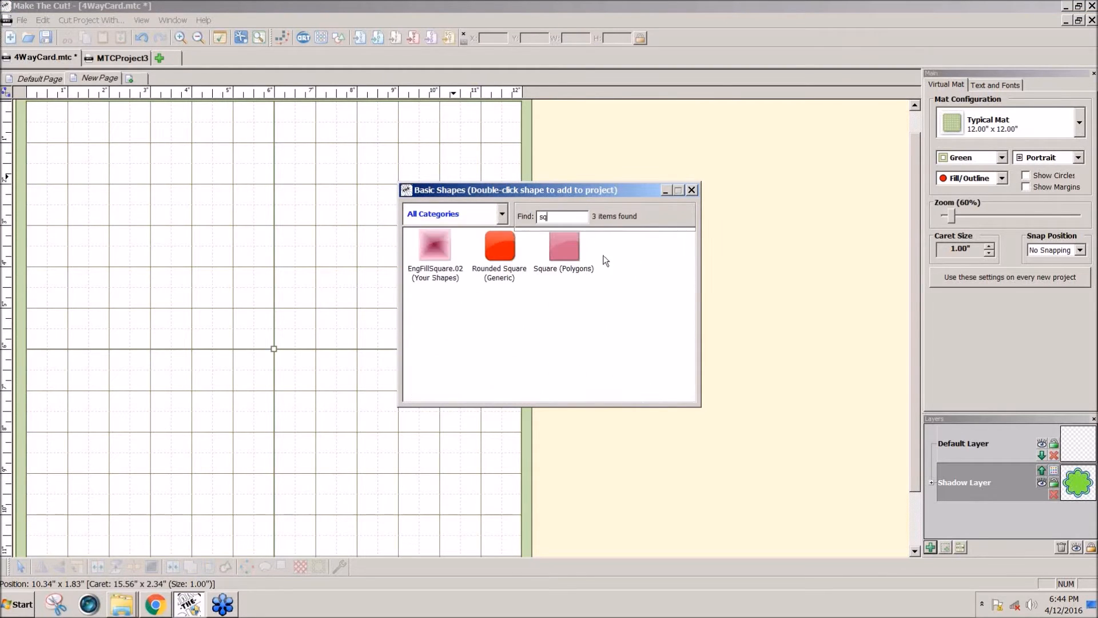
{"action": "double_click", "coordinate": [570, 248]}
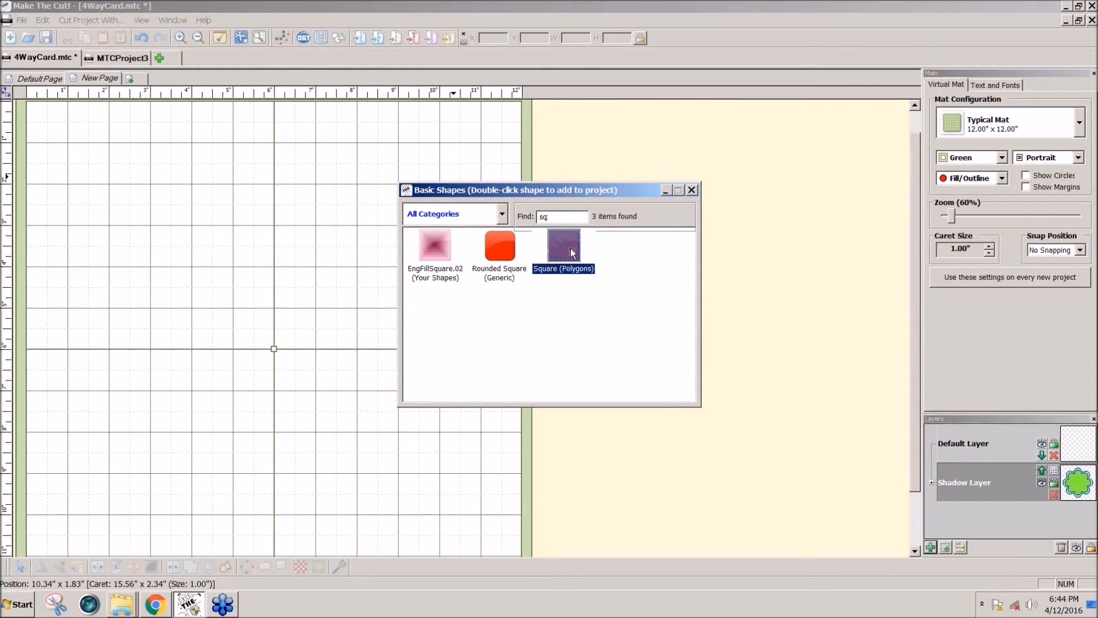
{"action": "left_click", "coordinate": [692, 190]}
{"action": "left_click_drag", "start_coordinate": [697, 205], "coordinate": [155, 164]}
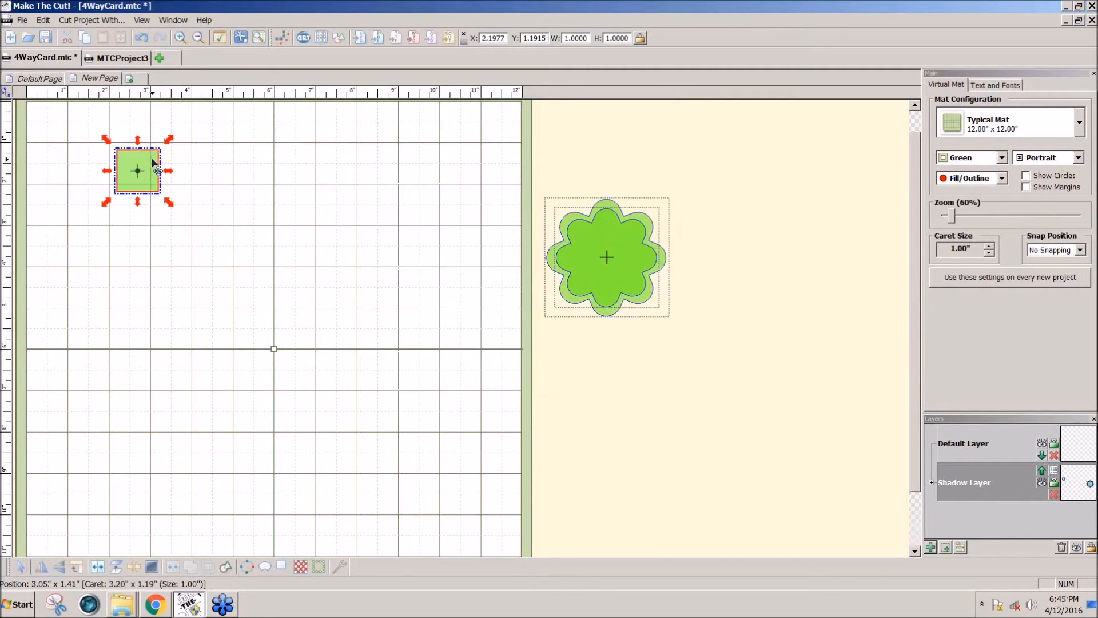
Step: Resize the square without keeping its proportions to 4.25 by 5.5 inches and center the rectangle on the mat
{"action": "left_click", "coordinate": [640, 38]}
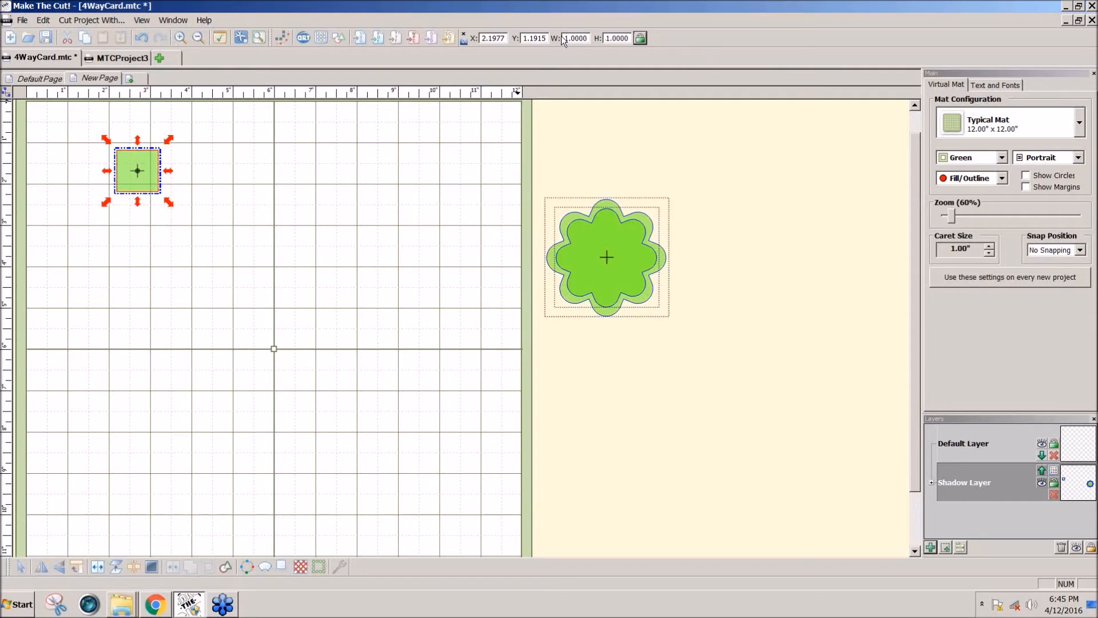
{"action": "left_click_drag", "start_coordinate": [562, 37], "coordinate": [592, 39]}
{"action": "type", "text": "4.25"}
{"action": "key", "text": "Tab"}
{"action": "type", "text": "5.5"}
{"action": "key", "text": "Return"}
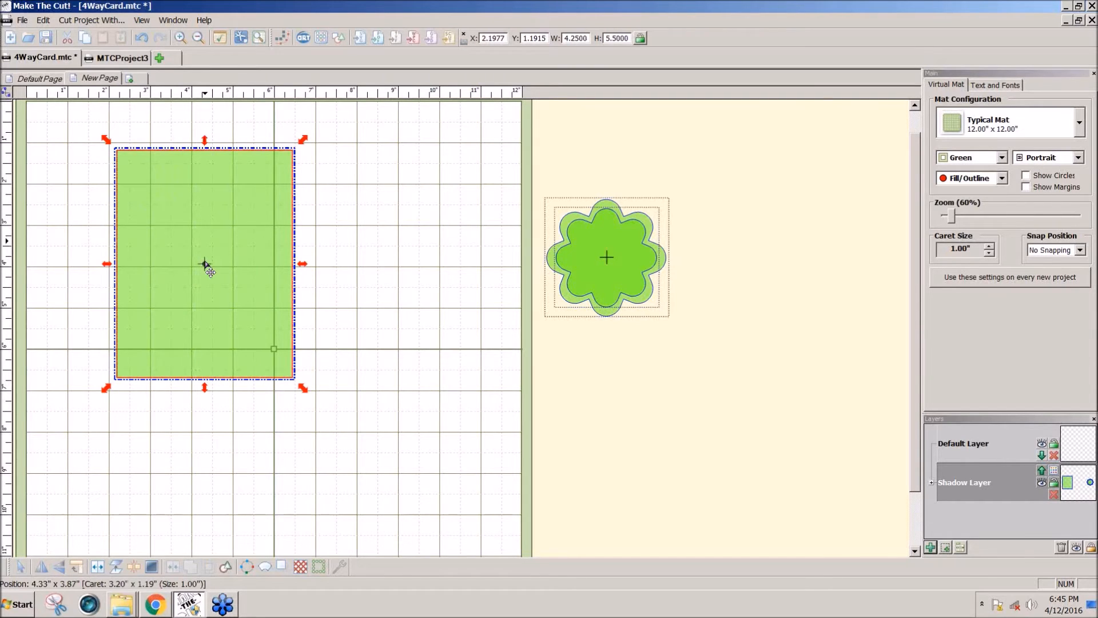
{"action": "left_click_drag", "start_coordinate": [214, 265], "coordinate": [274, 349]}
{"action": "left_click", "coordinate": [421, 277]}
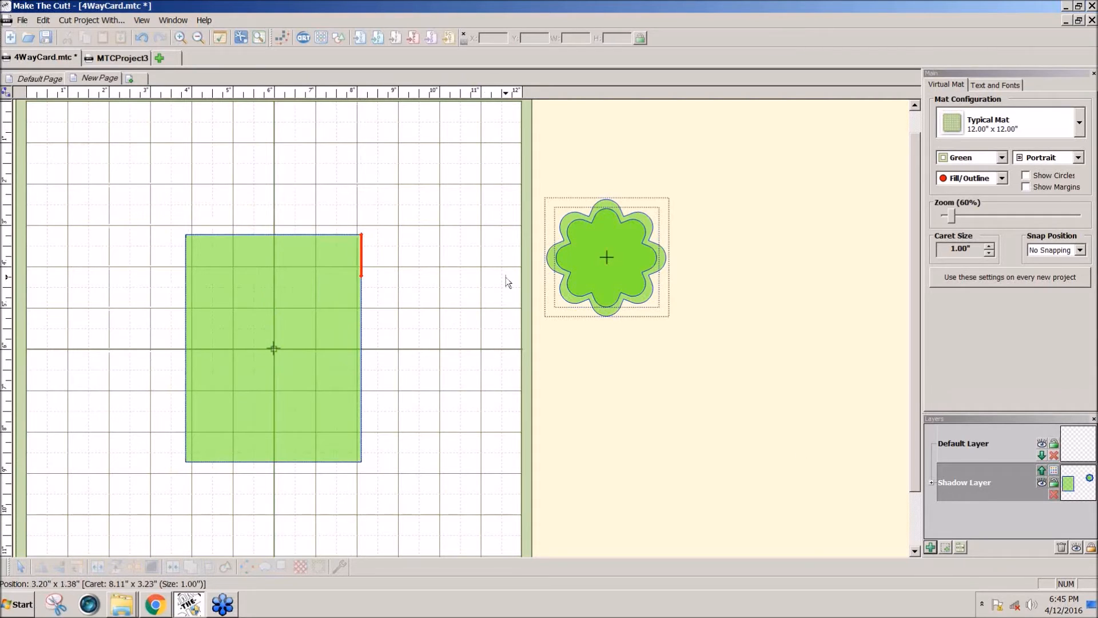
Step: Move the card rectangle onto its own new layer and remove the empty layers
{"action": "left_click", "coordinate": [930, 547]}
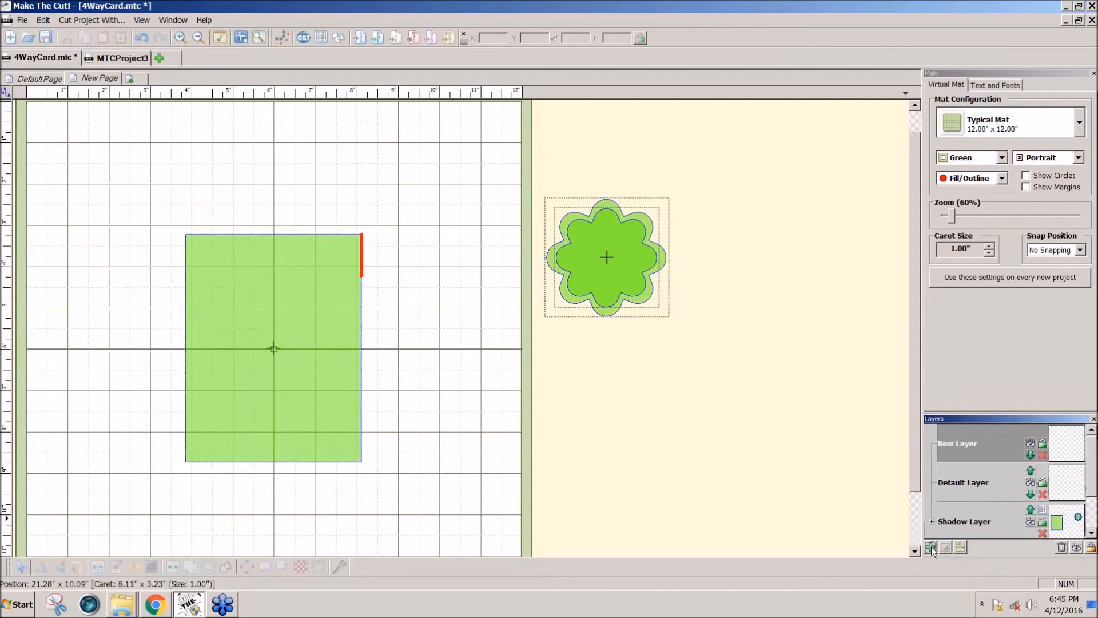
{"action": "left_click", "coordinate": [352, 395]}
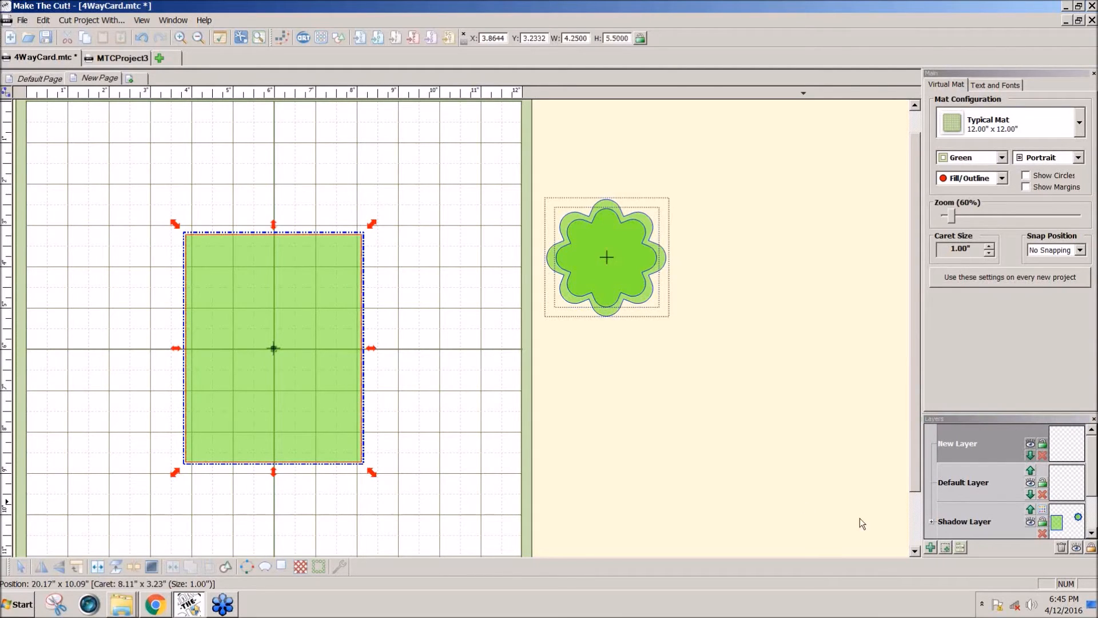
{"action": "left_click", "coordinate": [944, 548]}
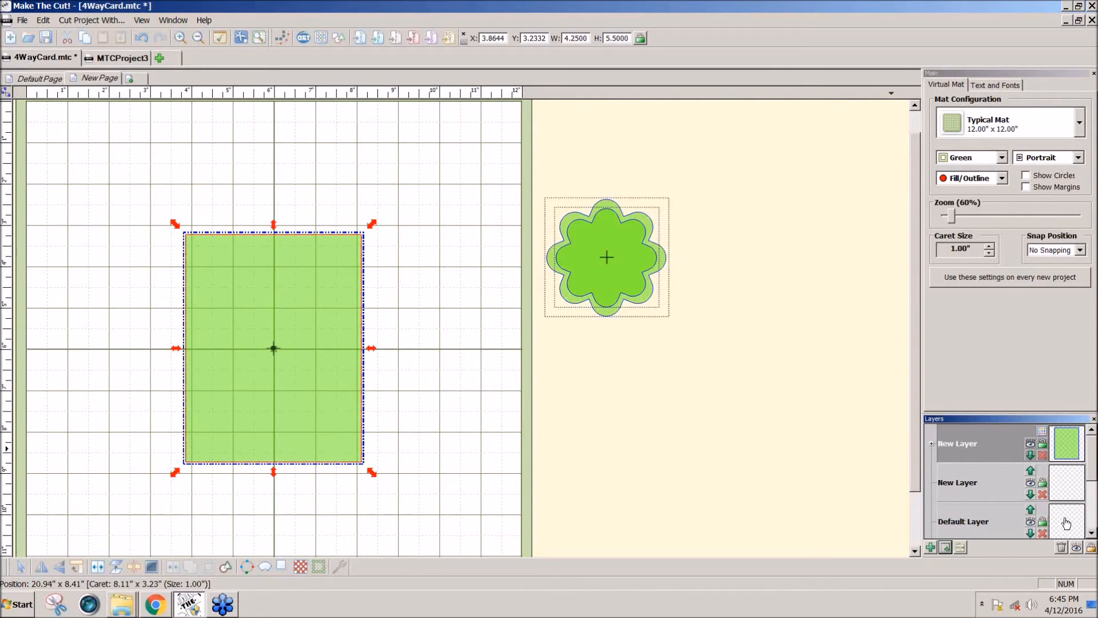
{"action": "left_click", "coordinate": [1061, 547]}
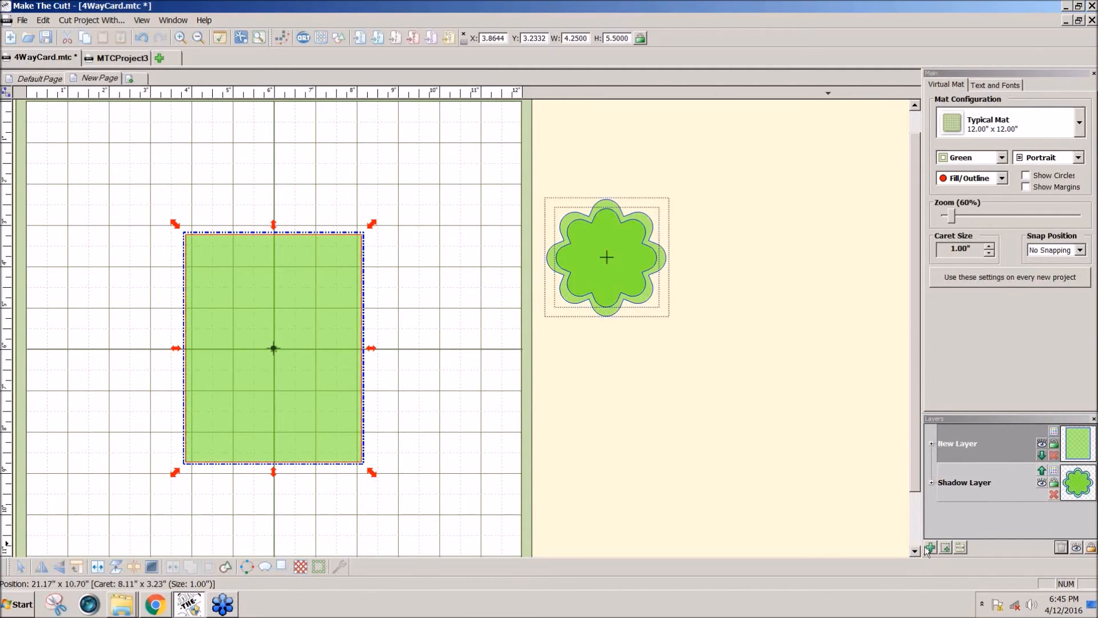
Step: On a new layer with 1/4 inch snapping, draw a vertical line 5.5 inches tall beside the rectangle, at the 9-inch mark
{"action": "left_click", "coordinate": [930, 547]}
{"action": "left_click", "coordinate": [400, 188]}
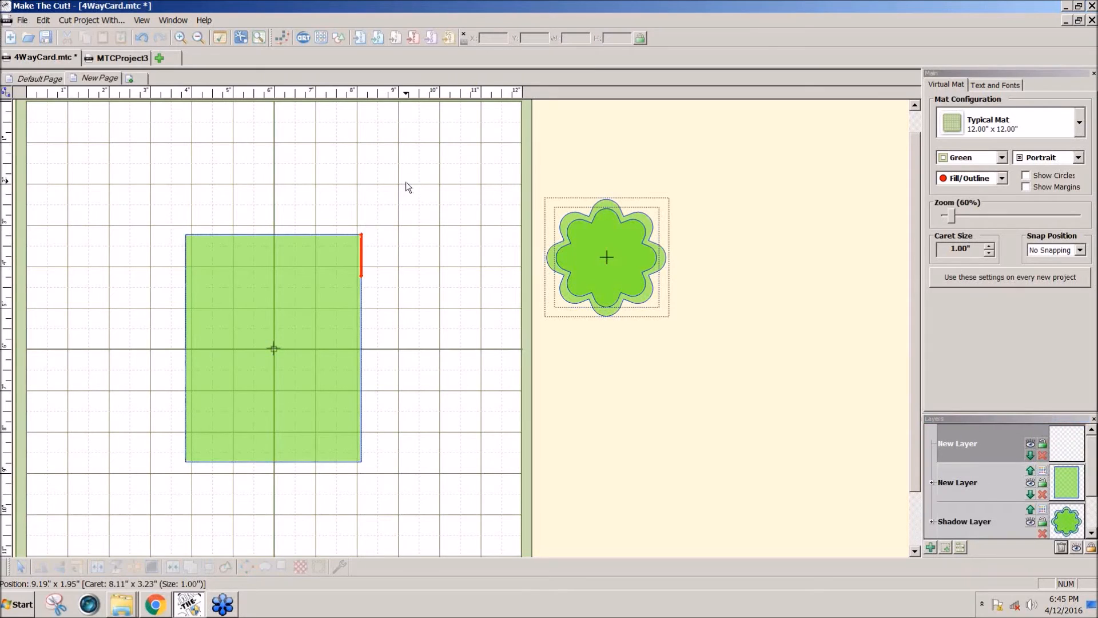
{"action": "left_click", "coordinate": [1080, 253]}
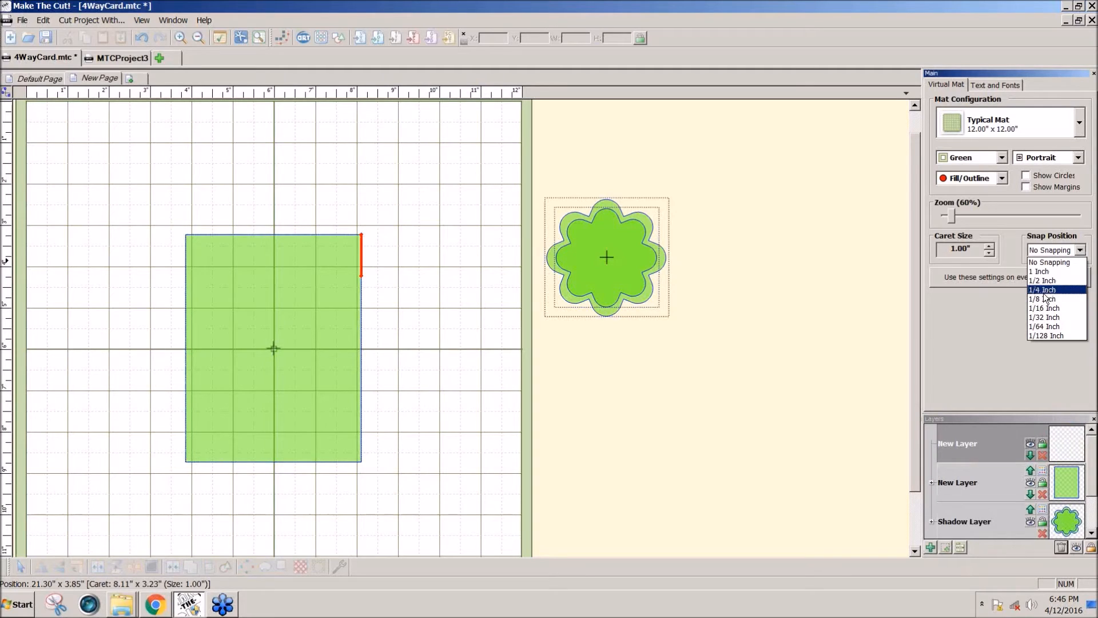
{"action": "left_click", "coordinate": [1046, 290]}
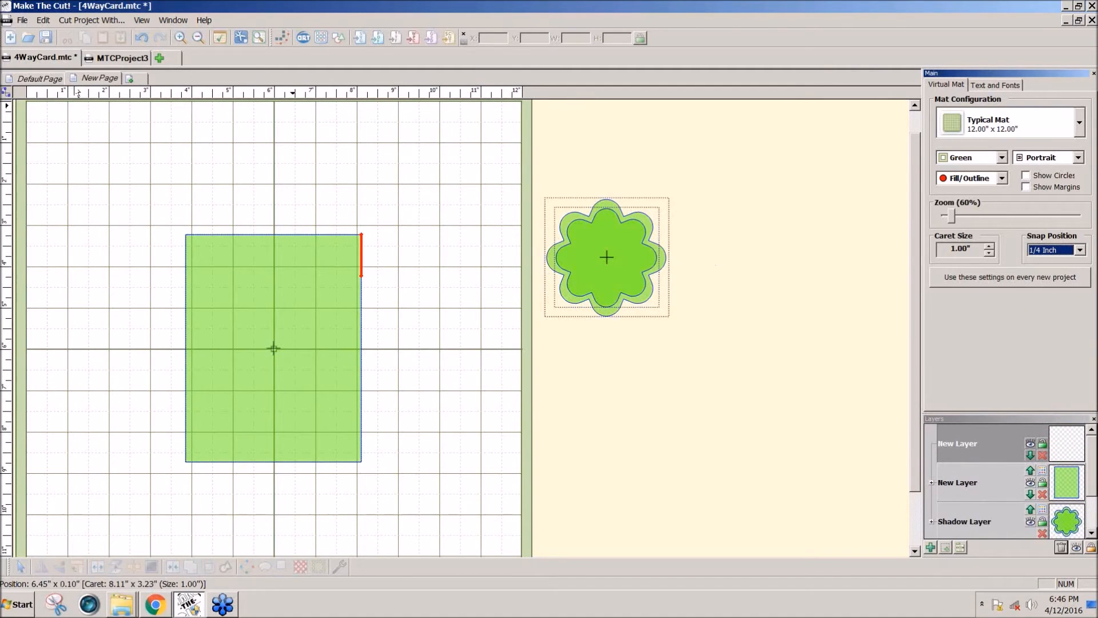
{"action": "left_click", "coordinate": [5, 93]}
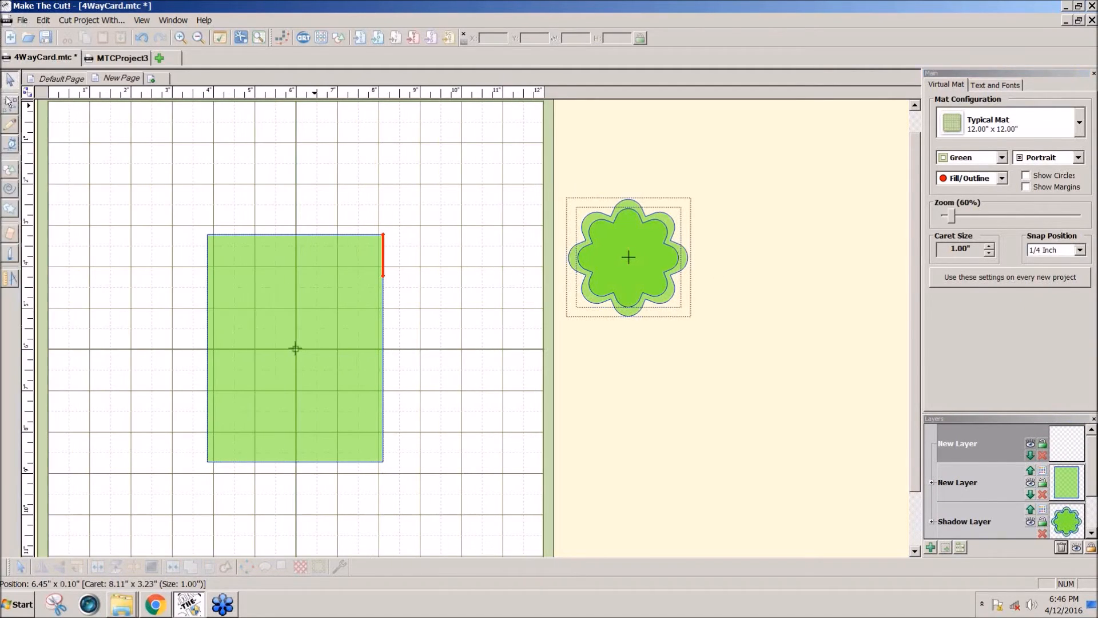
{"action": "left_click", "coordinate": [10, 144]}
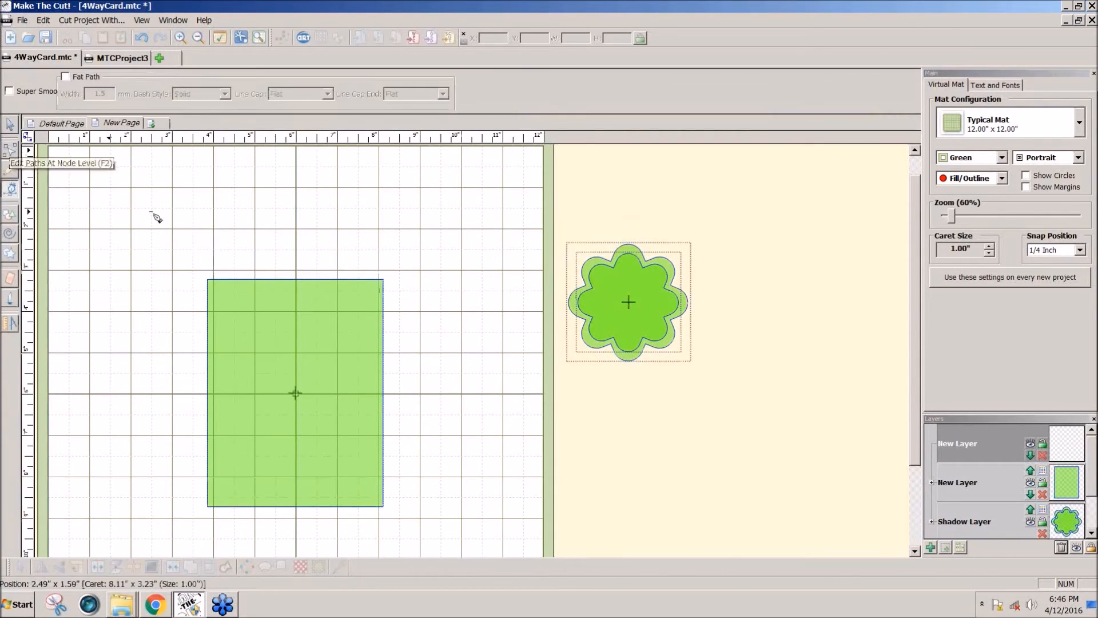
{"action": "left_click", "coordinate": [420, 280]}
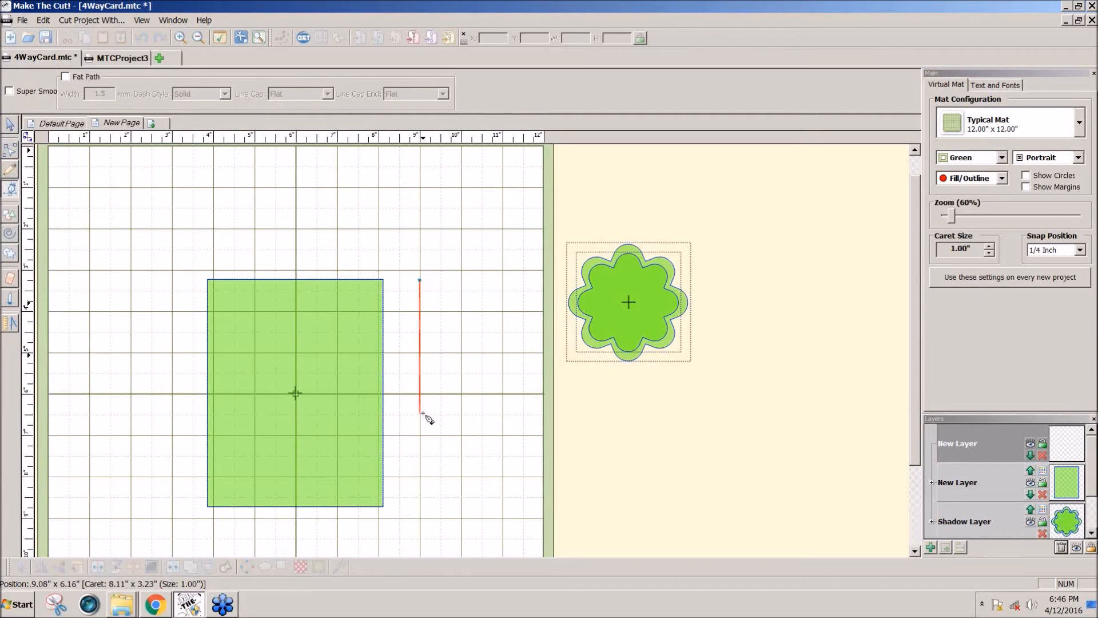
{"action": "double_click", "coordinate": [419, 506]}
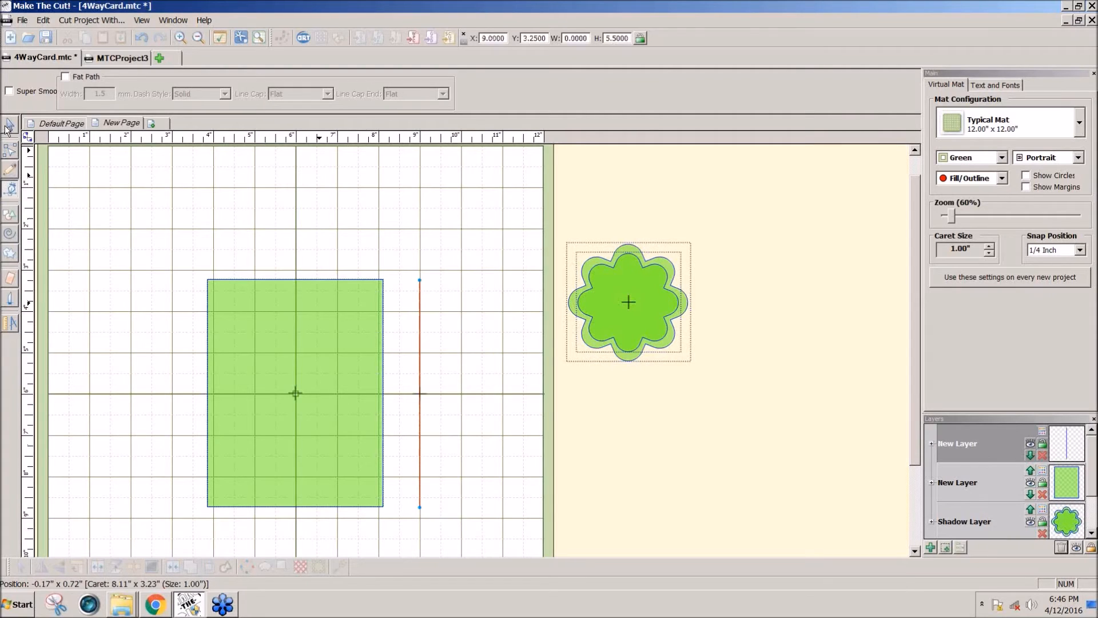
{"action": "left_click", "coordinate": [9, 125]}
Step: Align the vertical line and the card rectangle on a common center so the line divides the card in half
{"action": "left_click_drag", "start_coordinate": [394, 216], "coordinate": [481, 501]}
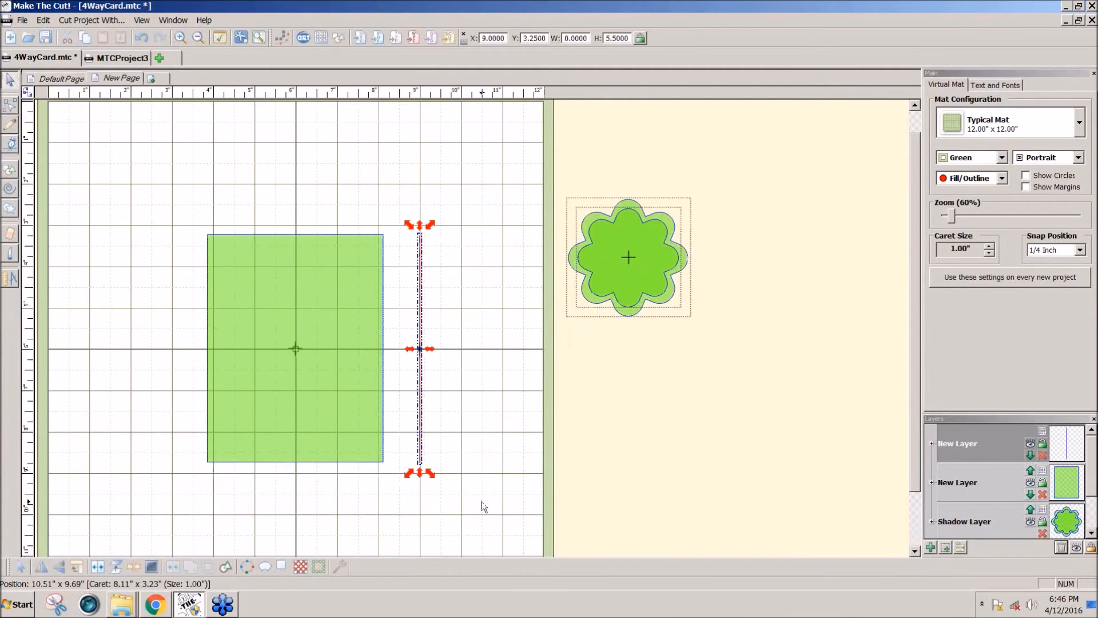
{"action": "left_click", "coordinate": [331, 445], "text": "shift"}
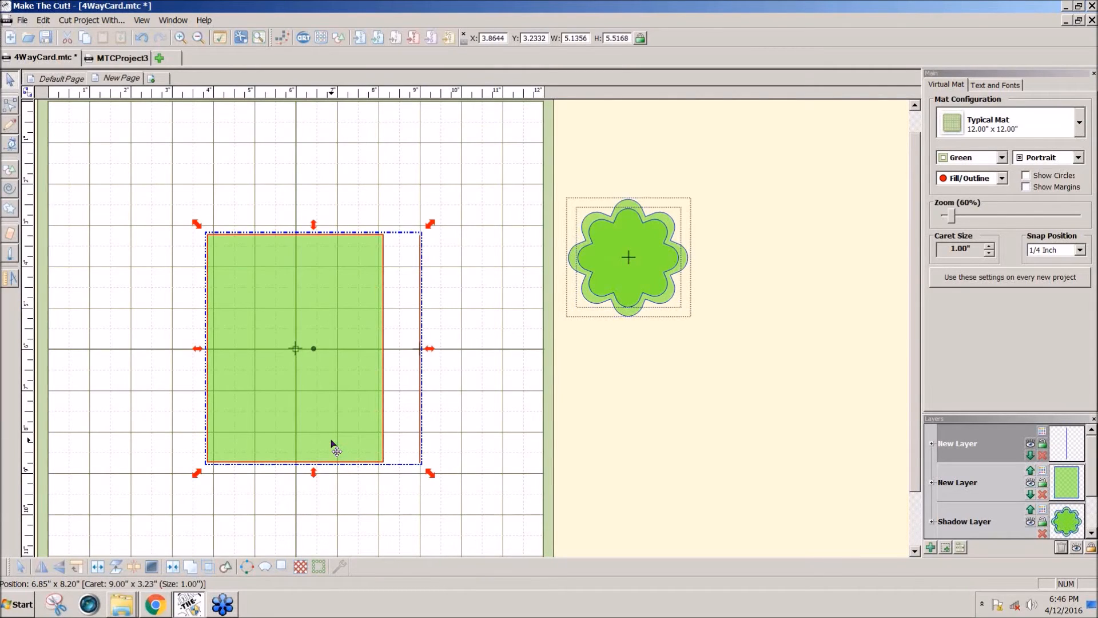
{"action": "key", "text": "alt+c"}
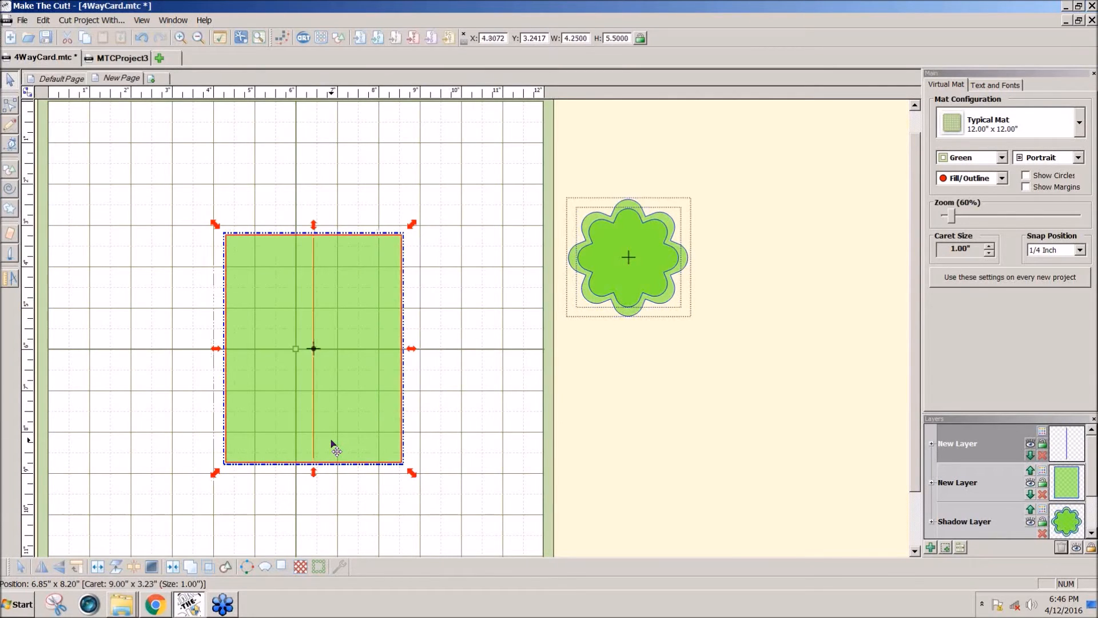
{"action": "left_click", "coordinate": [455, 507]}
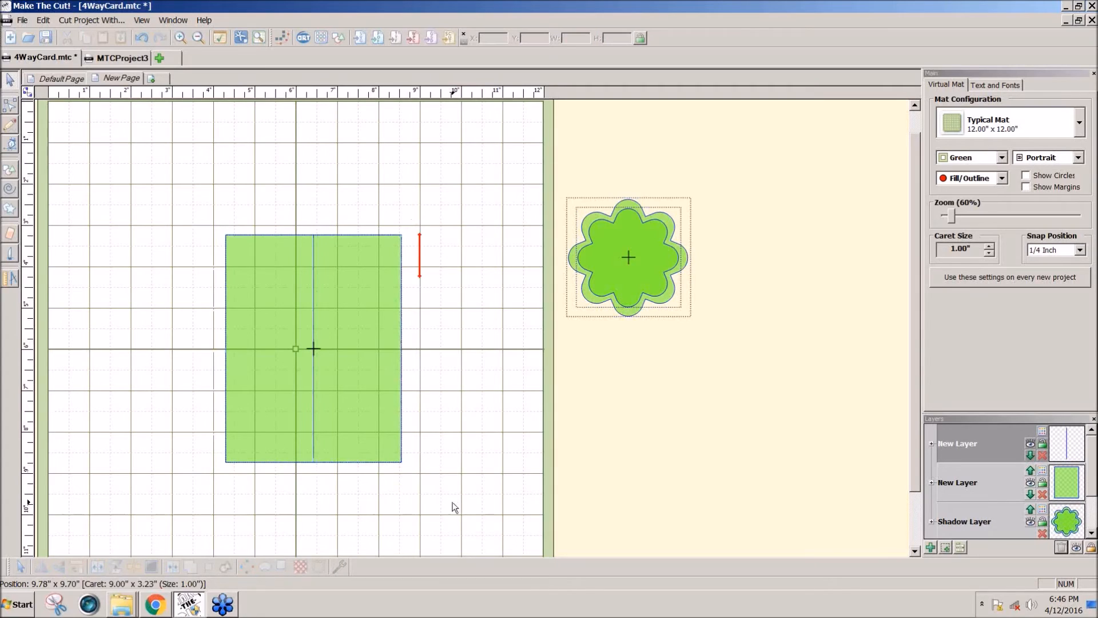
Step: Give the vertical line's layer a new dashed line style to make it a fold line
{"action": "left_click", "coordinate": [1043, 431]}
{"action": "left_click", "coordinate": [1046, 551]}
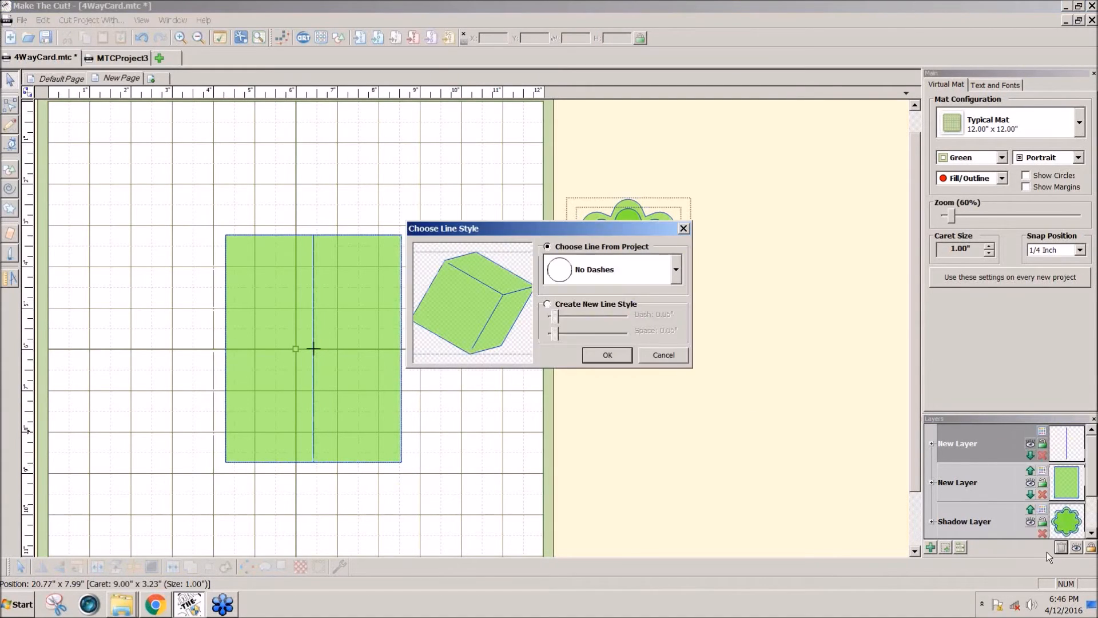
{"action": "left_click", "coordinate": [547, 305]}
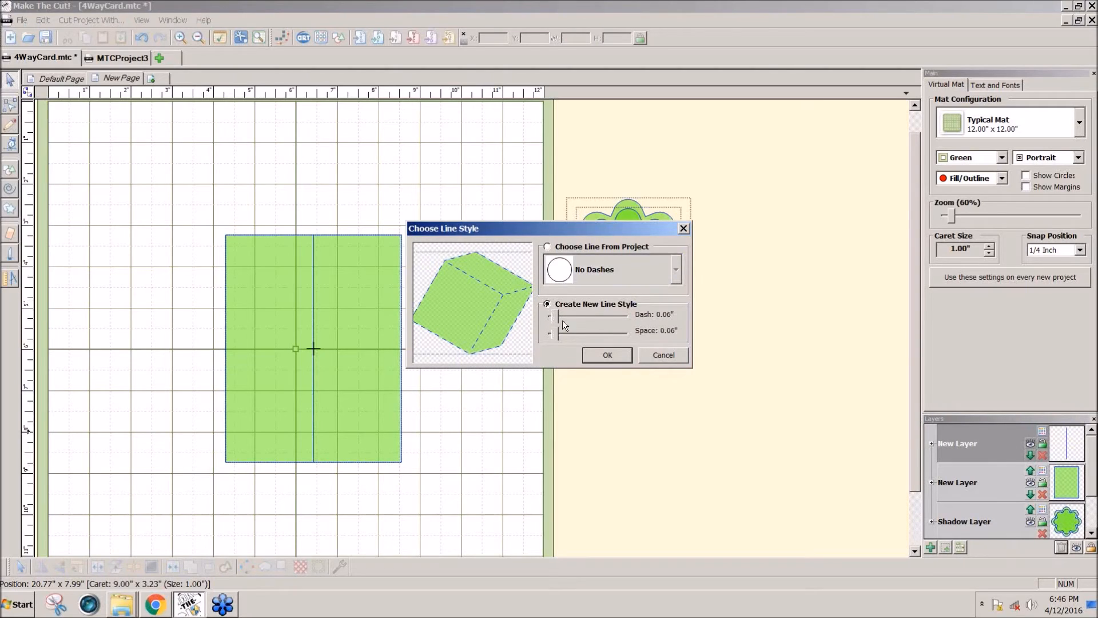
{"action": "left_click_drag", "start_coordinate": [556, 331], "coordinate": [559, 332]}
{"action": "left_click", "coordinate": [591, 356]}
Step: Try to center the rectangle and fold line on the mat with 1/4 inch and 1 inch snapping
{"action": "left_click_drag", "start_coordinate": [481, 497], "coordinate": [184, 133]}
{"action": "mouse_move", "coordinate": [276, 284]}
{"action": "left_mouse_down"}
{"action": "mouse_move", "coordinate": [191, 246]}
{"action": "mouse_move", "coordinate": [257, 279]}
{"action": "left_mouse_up"}
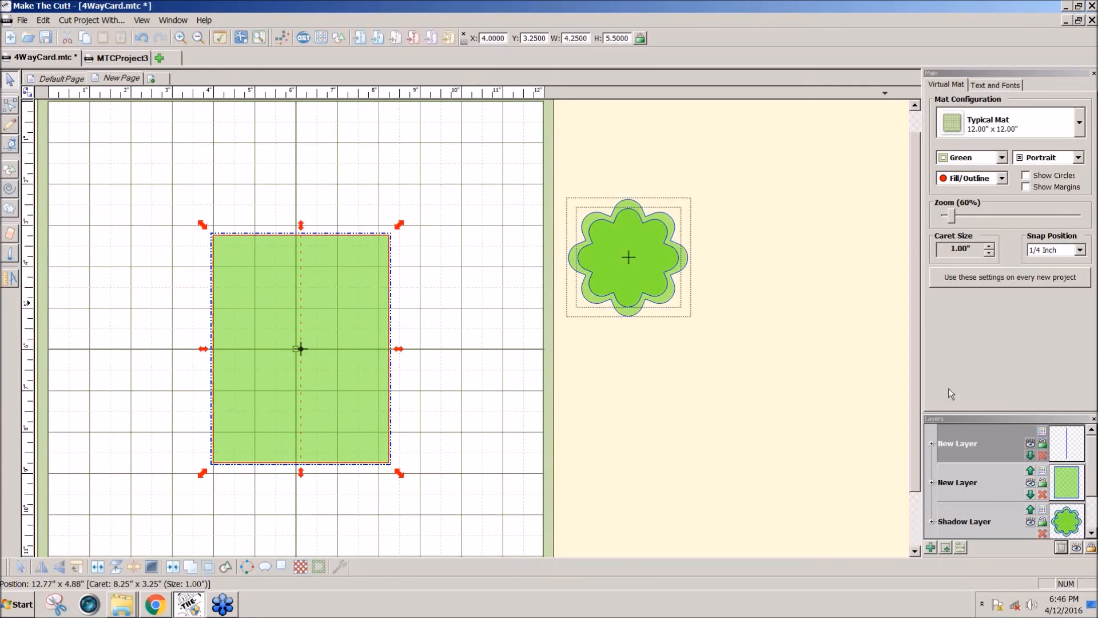
{"action": "left_click", "coordinate": [1080, 255]}
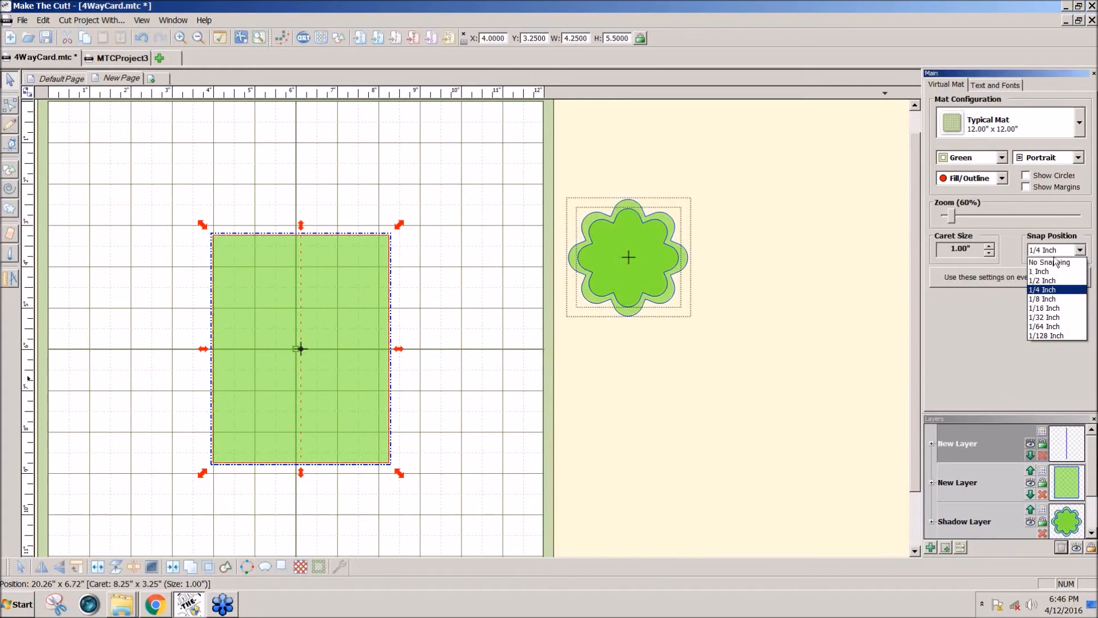
{"action": "left_click", "coordinate": [1054, 276]}
{"action": "left_click_drag", "start_coordinate": [515, 490], "coordinate": [194, 221]}
{"action": "left_click_drag", "start_coordinate": [317, 318], "coordinate": [308, 329]}
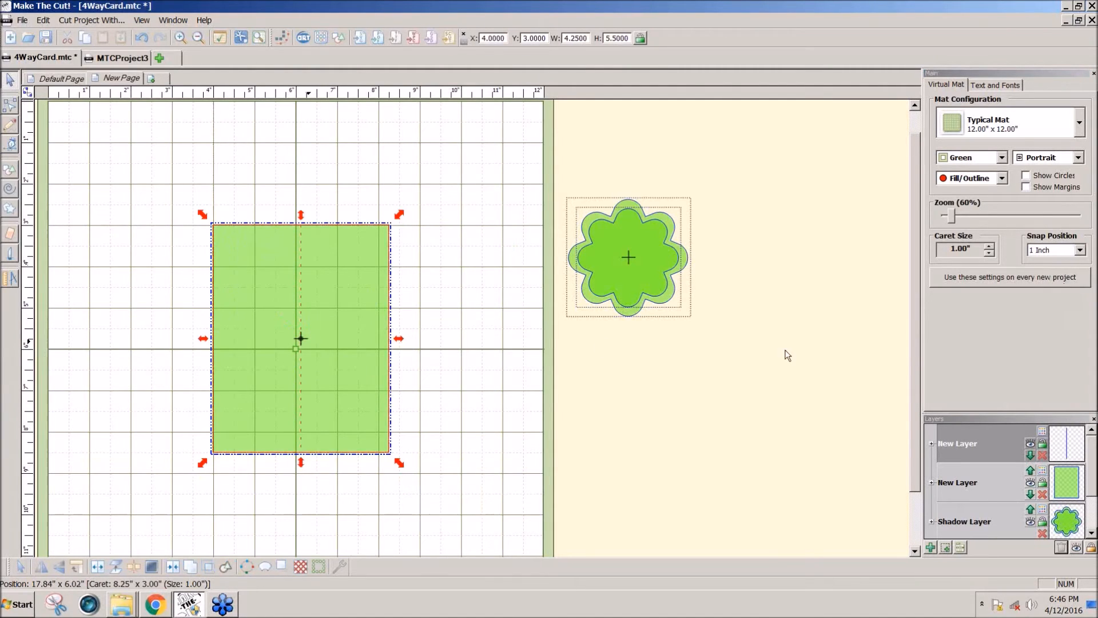
Step: Turn snapping off and center the rectangle and fold line together on the mat
{"action": "left_click", "coordinate": [1080, 250]}
{"action": "left_click", "coordinate": [1051, 260]}
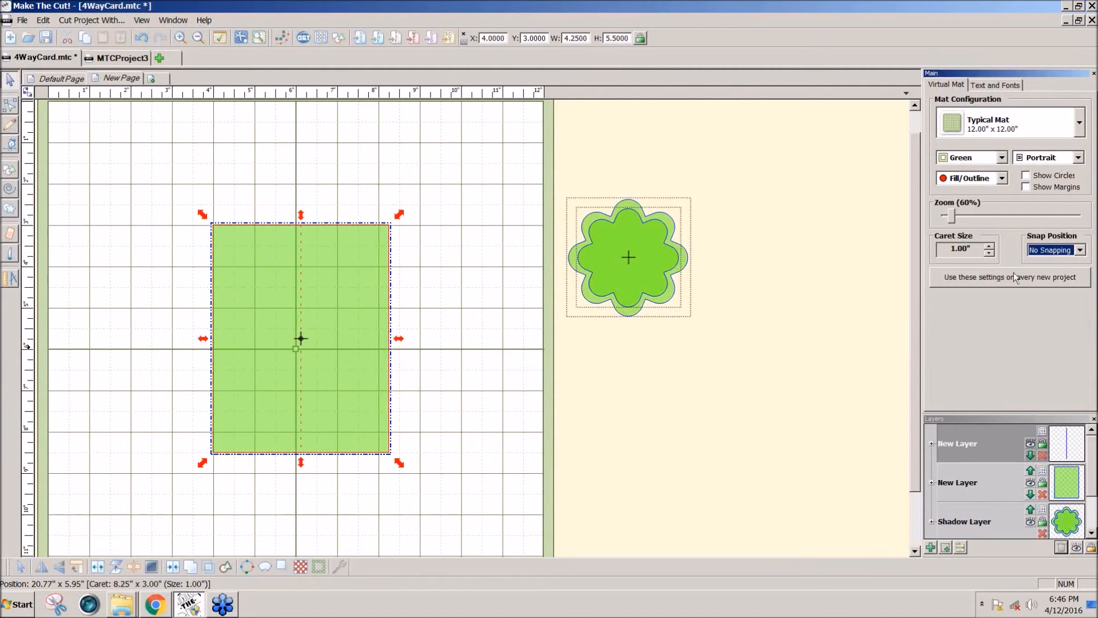
{"action": "left_click_drag", "start_coordinate": [365, 330], "coordinate": [358, 339]}
{"action": "left_click", "coordinate": [443, 341]}
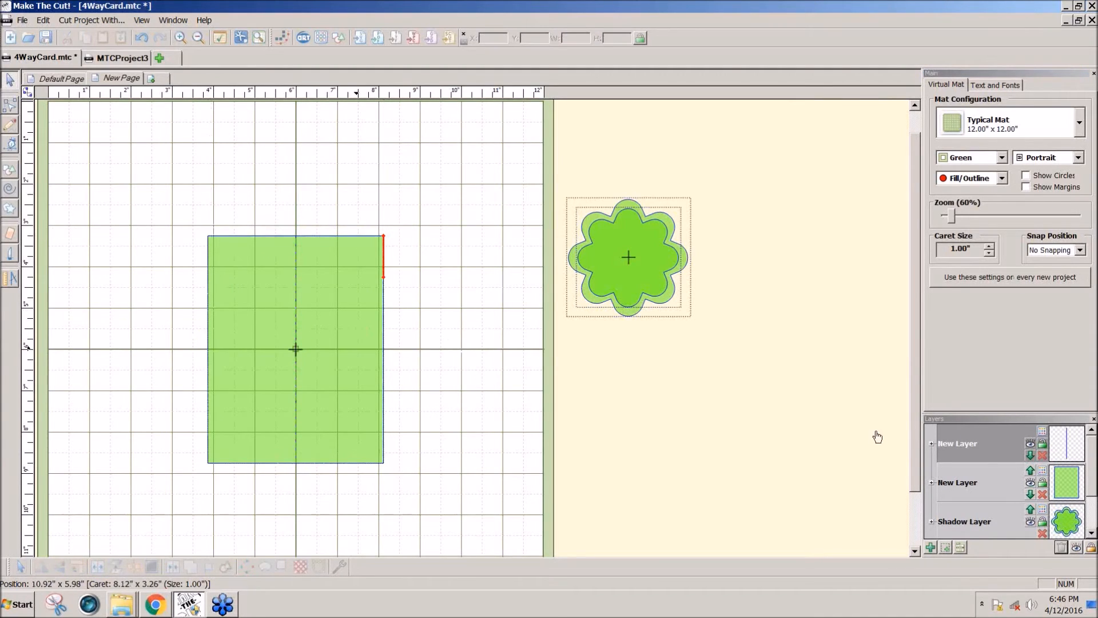
Step: Hide the fold line's layer and center the larger flower on the card, leaving the smaller flower off the mat
{"action": "left_click", "coordinate": [1031, 446]}
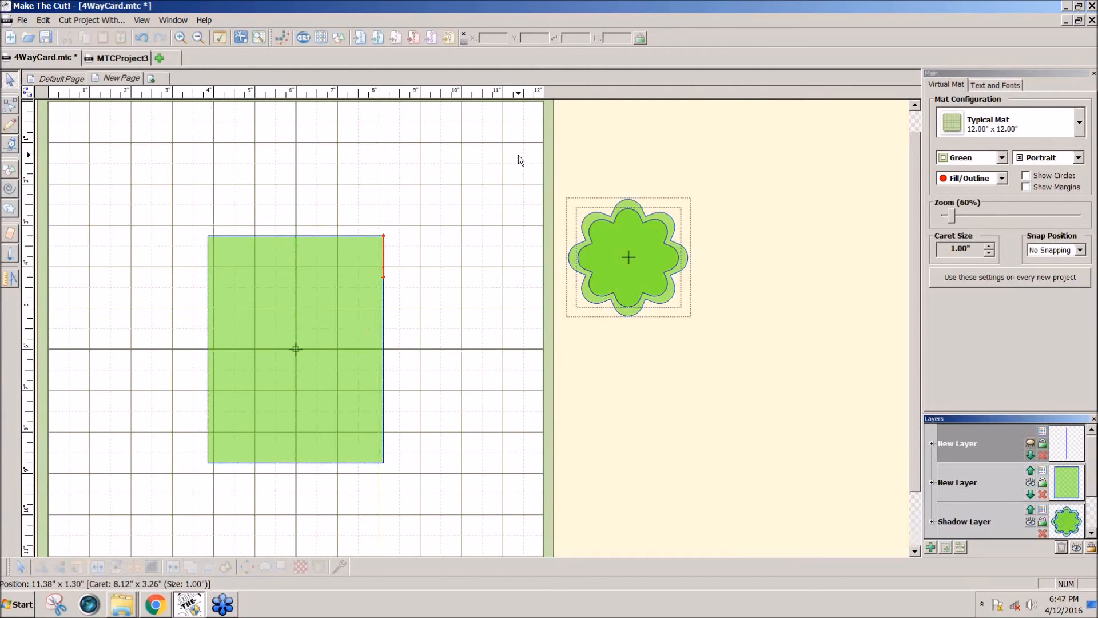
{"action": "left_click_drag", "start_coordinate": [643, 277], "coordinate": [656, 416]}
{"action": "left_click_drag", "start_coordinate": [633, 255], "coordinate": [299, 307]}
{"action": "left_click_drag", "start_coordinate": [443, 508], "coordinate": [165, 232]}
{"action": "left_click", "coordinate": [443, 388]}
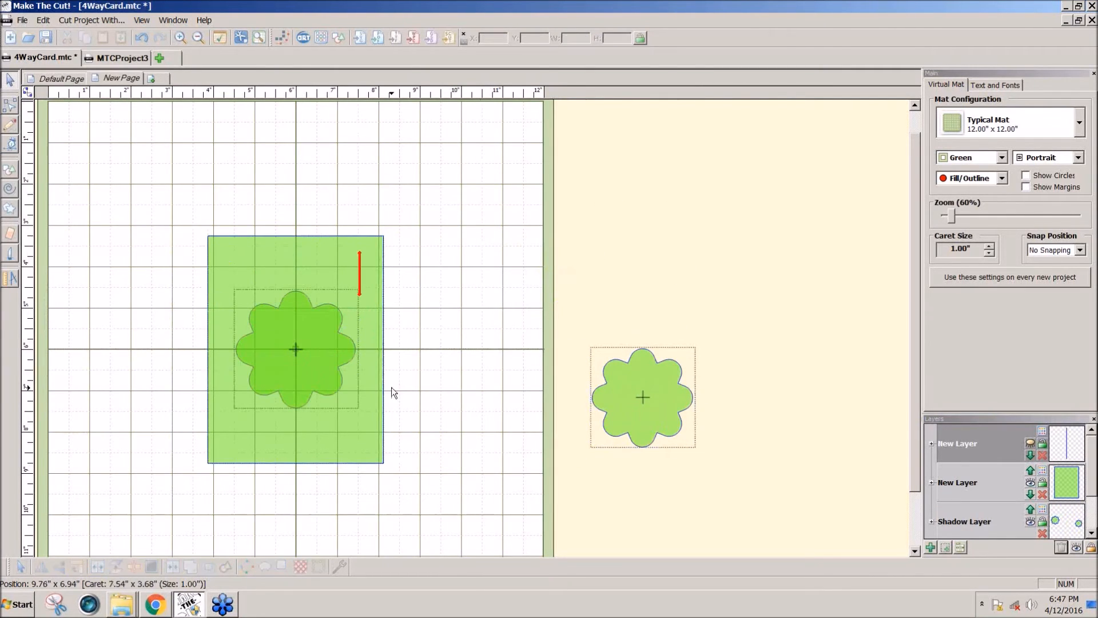
Step: Move the larger flower to its own new layer and nudge it straight up on the card to a Y position of 3.888
{"action": "left_click_drag", "start_coordinate": [428, 427], "coordinate": [219, 310]}
{"action": "left_click", "coordinate": [943, 547]}
{"action": "left_click_drag", "start_coordinate": [503, 436], "coordinate": [110, 263]}
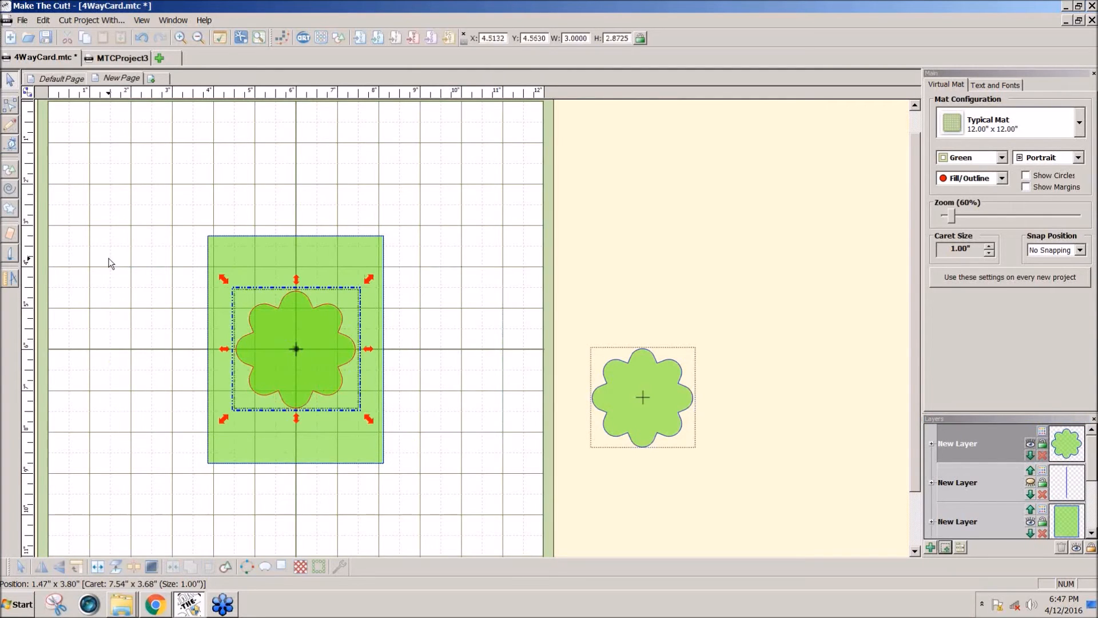
{"action": "key", "text": "Up"}
{"action": "key", "text": "Up"}
{"action": "key", "text": "Up"}
{"action": "key", "text": "Up"}
{"action": "key", "text": "Up"}
{"action": "key", "text": "Up"}
{"action": "key", "text": "Up"}
{"action": "key", "text": "Up"}
{"action": "key", "text": "Up"}
{"action": "key", "text": "Up"}
{"action": "key", "text": "Up"}
{"action": "key", "text": "Up"}
{"action": "key", "text": "Up"}
{"action": "key", "text": "Up"}
{"action": "key", "text": "Up"}
{"action": "key", "text": "Up"}
{"action": "key", "text": "Up"}
{"action": "key", "text": "Up"}
{"action": "key", "text": "Up"}
{"action": "key", "text": "Up"}
{"action": "key", "text": "Up"}
{"action": "key", "text": "Up"}
{"action": "key", "text": "Up"}
{"action": "key", "text": "Up"}
{"action": "key", "text": "Up"}
{"action": "key", "text": "Up"}
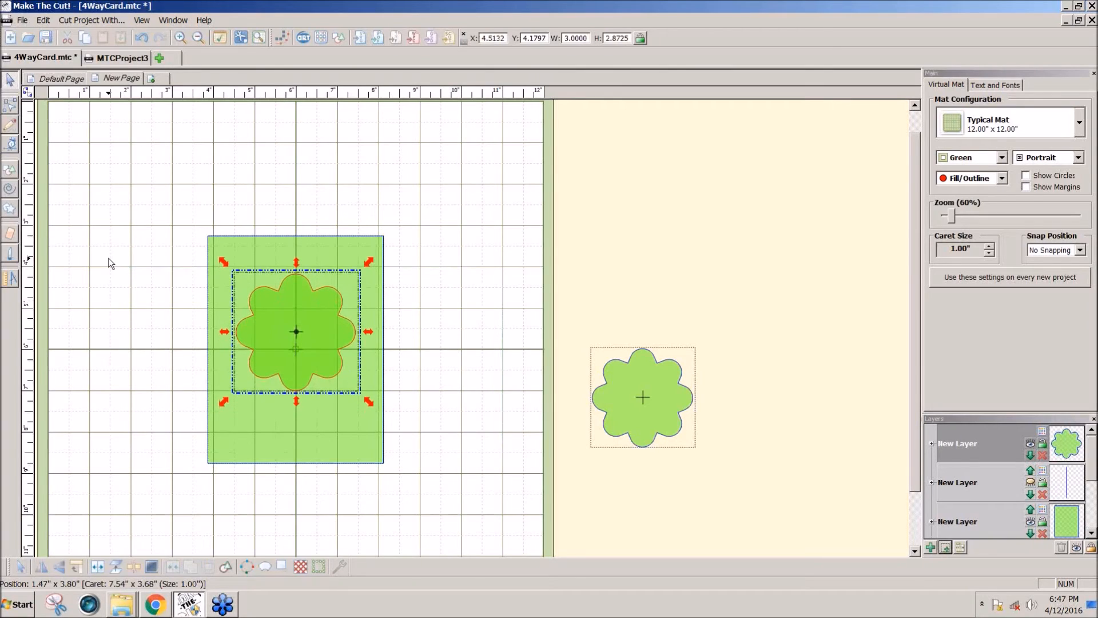
{"action": "key", "text": "Up"}
{"action": "key", "text": "Up"}
{"action": "key", "text": "Up"}
{"action": "key", "text": "Up"}
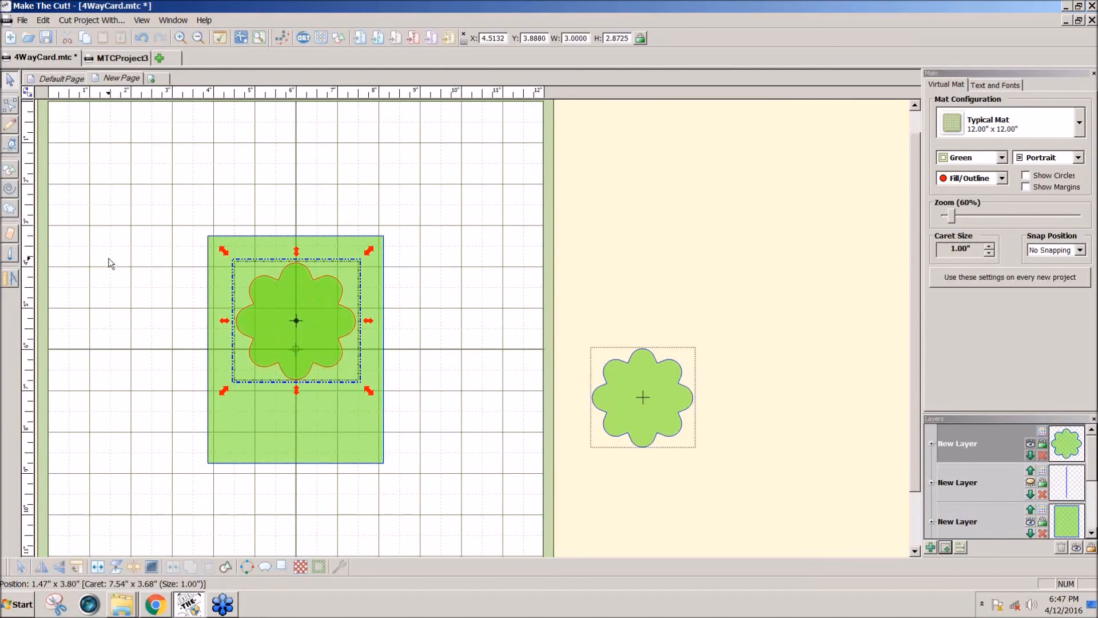
Step: Nudge the larger flower vertically on the card to a Y position of 3.8214
{"action": "key", "text": "Up"}
{"action": "key", "text": "Up"}
{"action": "key", "text": "Up"}
{"action": "key", "text": "Up"}
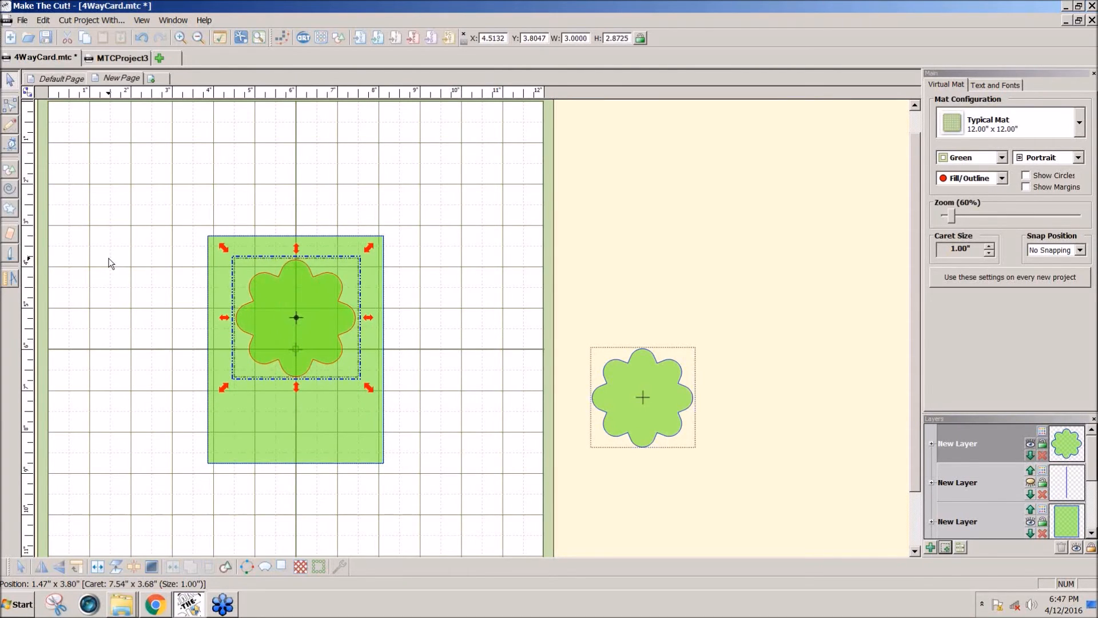
{"action": "key", "text": "Down"}
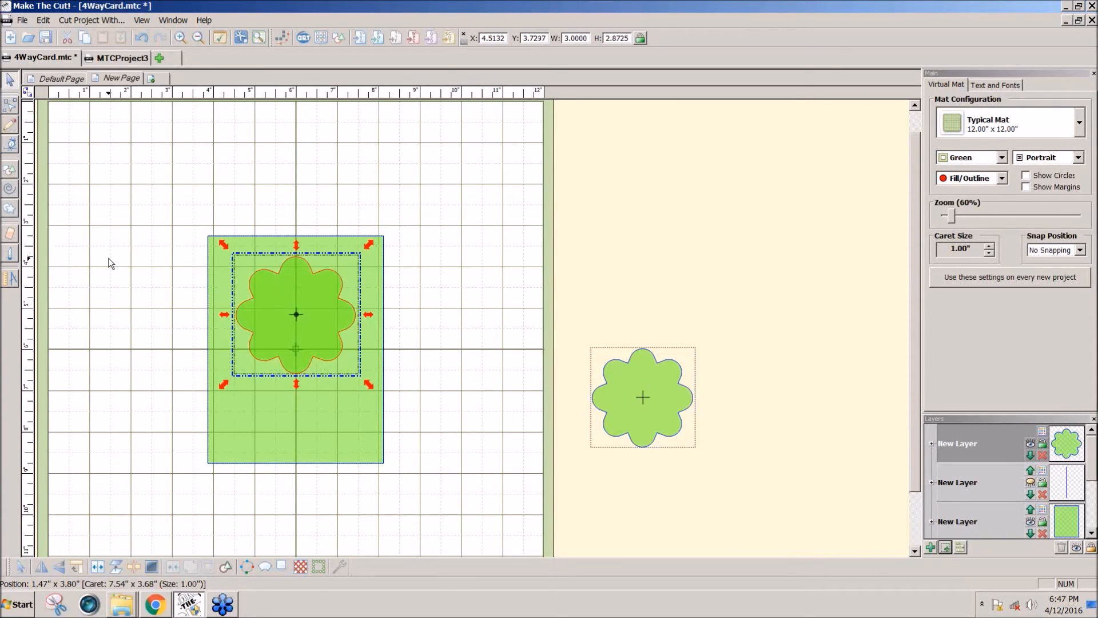
{"action": "key", "text": "Down"}
{"action": "key", "text": "Down"}
{"action": "key", "text": "Down"}
{"action": "key", "text": "Down"}
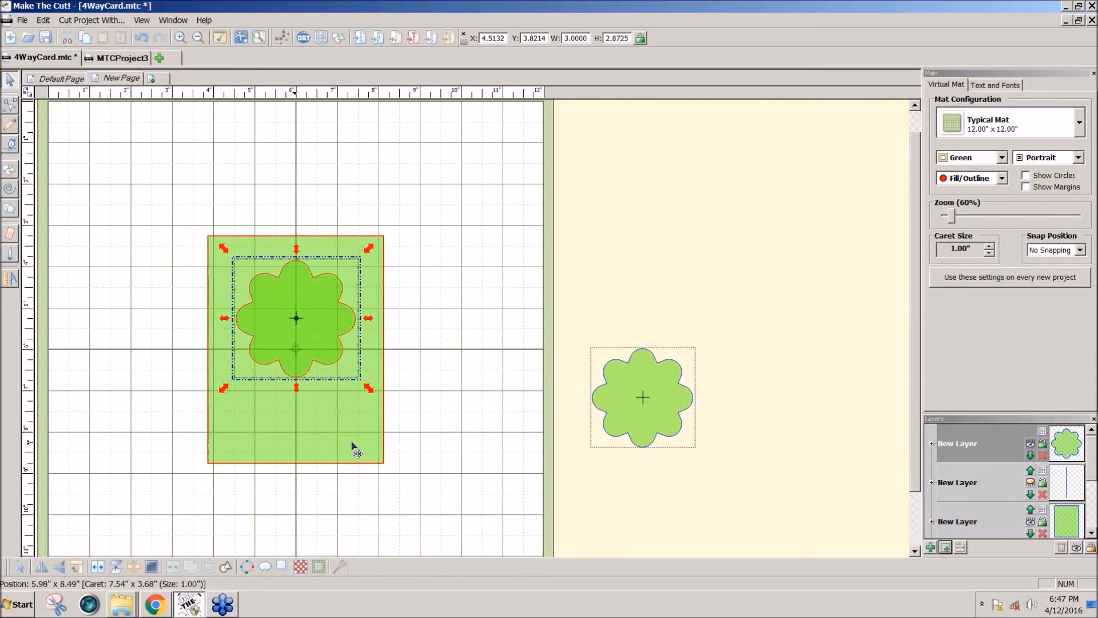
Step: Try to subtract the larger flower from the card rectangle with an A-B Difference boolean join
{"action": "left_click", "coordinate": [500, 441]}
{"action": "left_click_drag", "start_coordinate": [466, 494], "coordinate": [106, 200]}
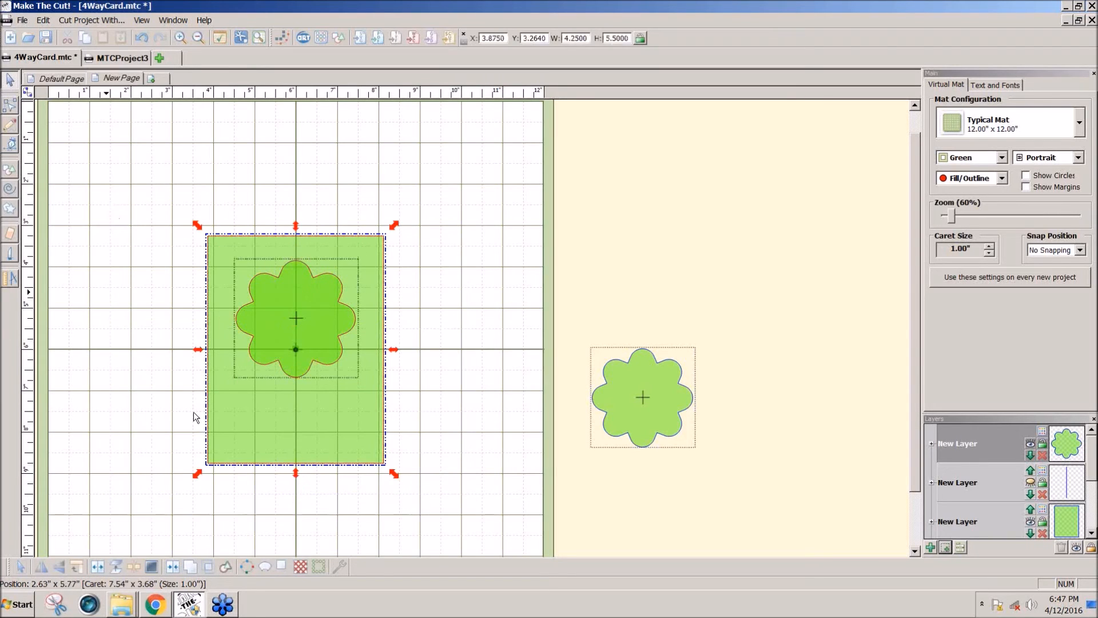
{"action": "left_click", "coordinate": [210, 567]}
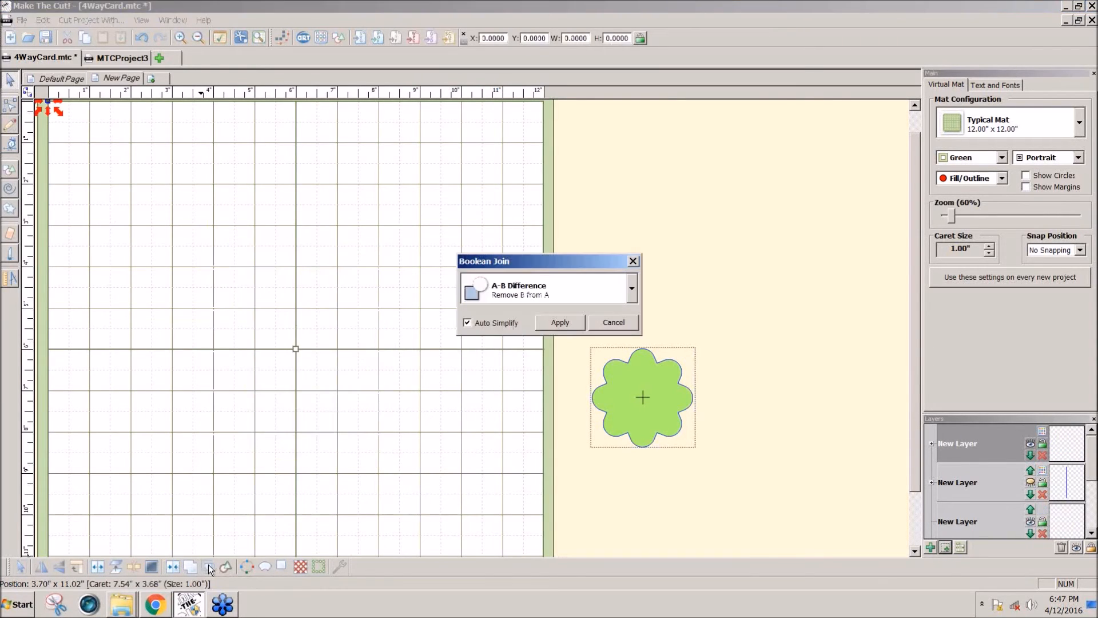
{"action": "left_click", "coordinate": [633, 295]}
{"action": "left_click", "coordinate": [547, 323]}
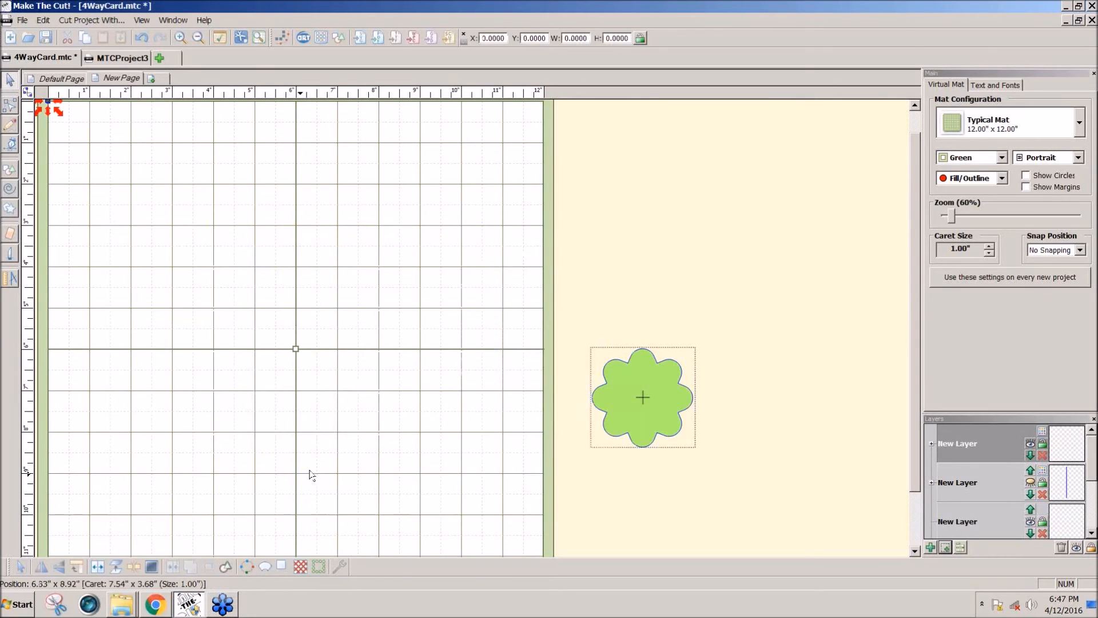
Step: Cut the larger flower out of the card with a B-A Difference join, and show the fold line's layer above the card
{"action": "left_click_drag", "start_coordinate": [416, 495], "coordinate": [179, 228]}
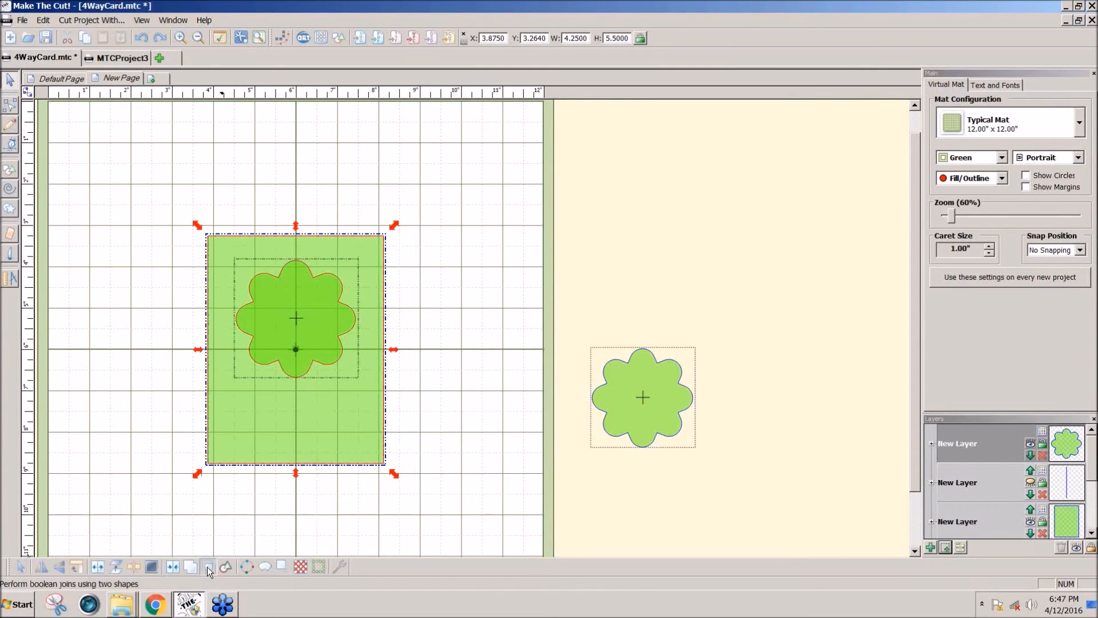
{"action": "left_click", "coordinate": [209, 567]}
{"action": "left_click", "coordinate": [632, 289]}
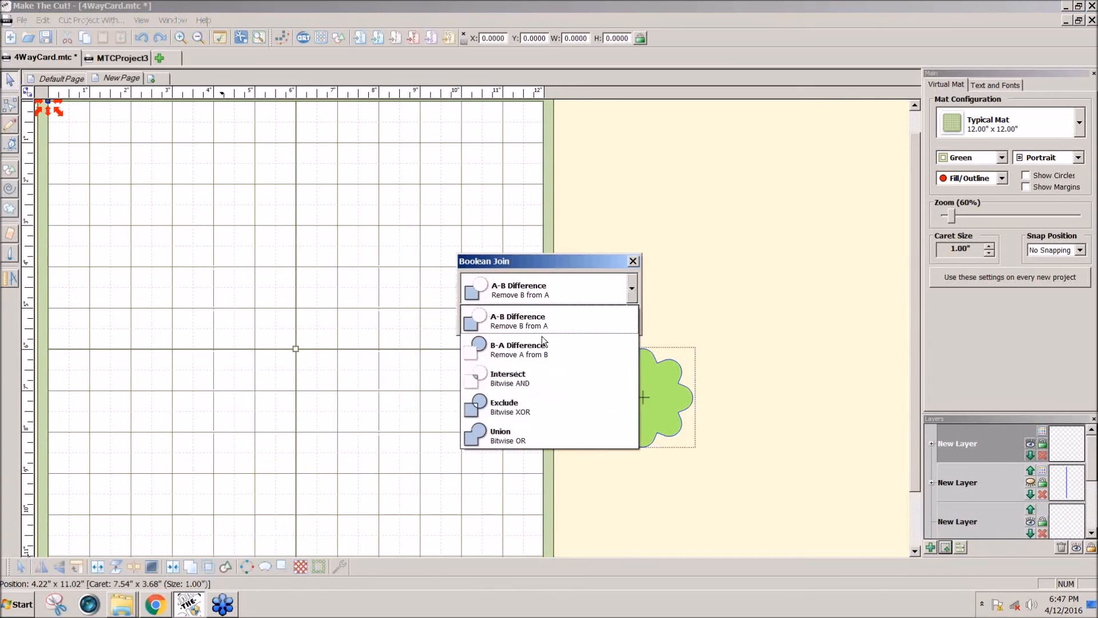
{"action": "left_click", "coordinate": [528, 347]}
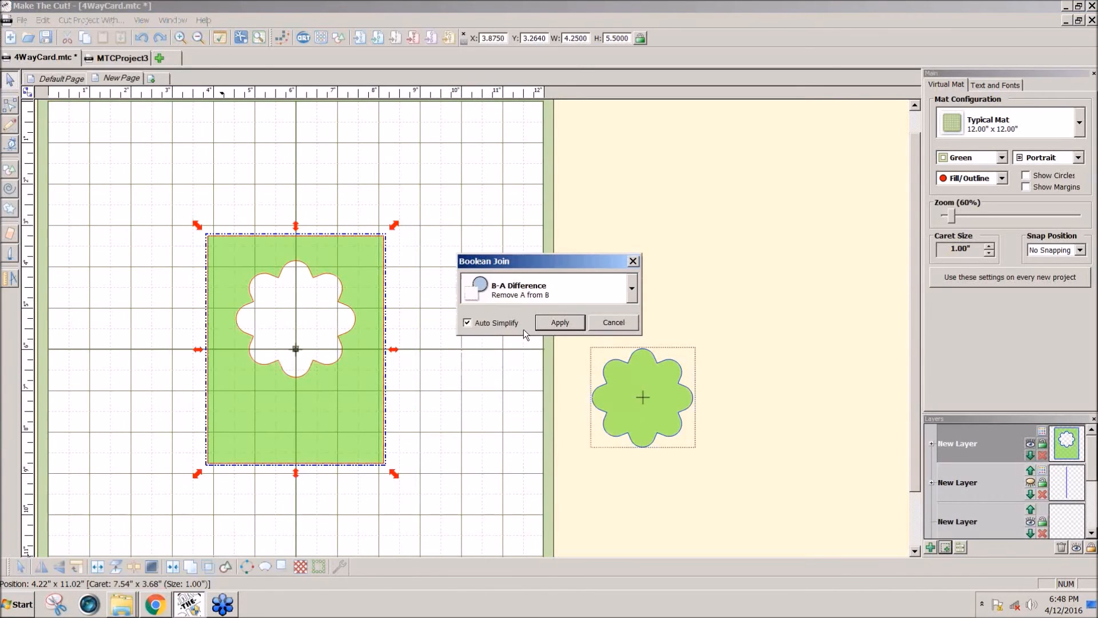
{"action": "left_click", "coordinate": [559, 316]}
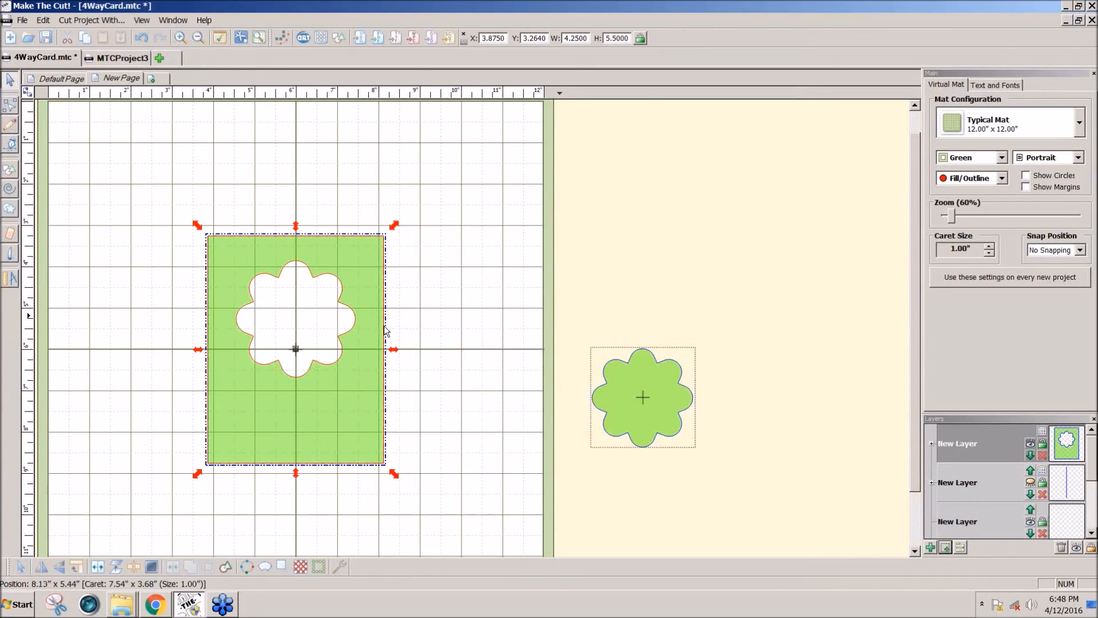
{"action": "left_click", "coordinate": [1031, 472]}
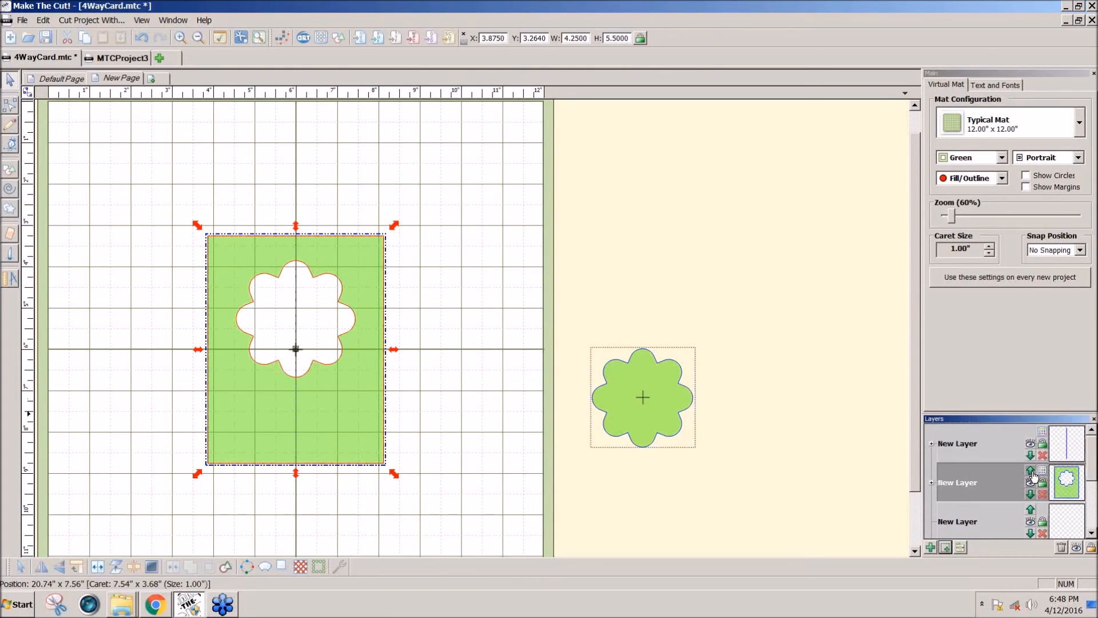
{"action": "left_click", "coordinate": [523, 284]}
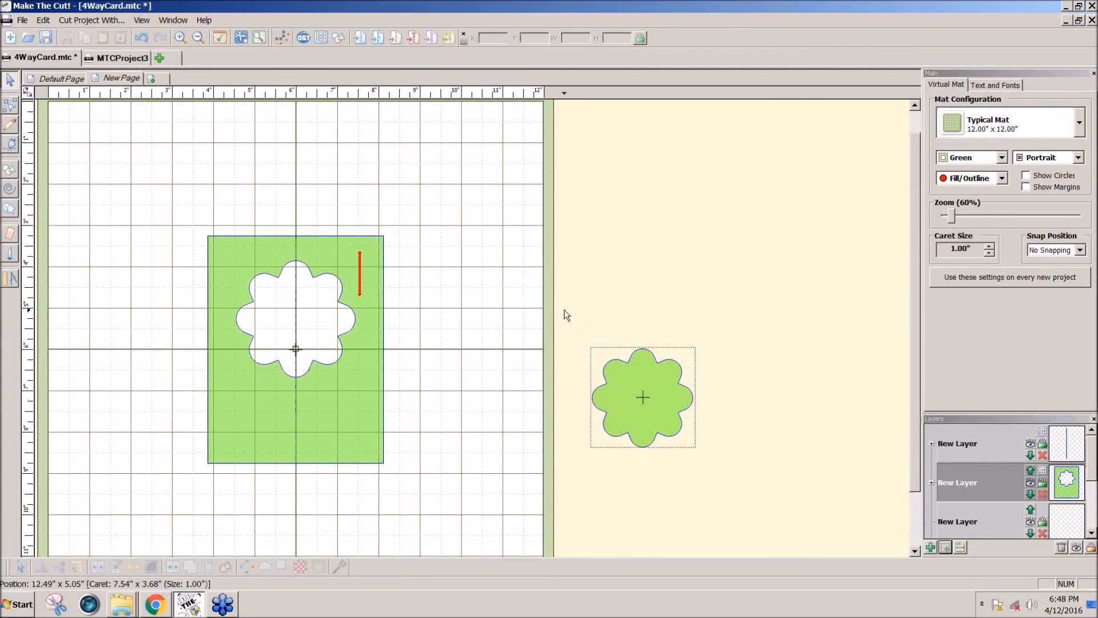
Step: Place the smaller flower beside the card on its own new layer, centered on the mat's 10-inch grid line at X 8.7513, Y 3.7949
{"action": "left_click", "coordinate": [651, 389]}
{"action": "left_click_drag", "start_coordinate": [660, 401], "coordinate": [315, 324]}
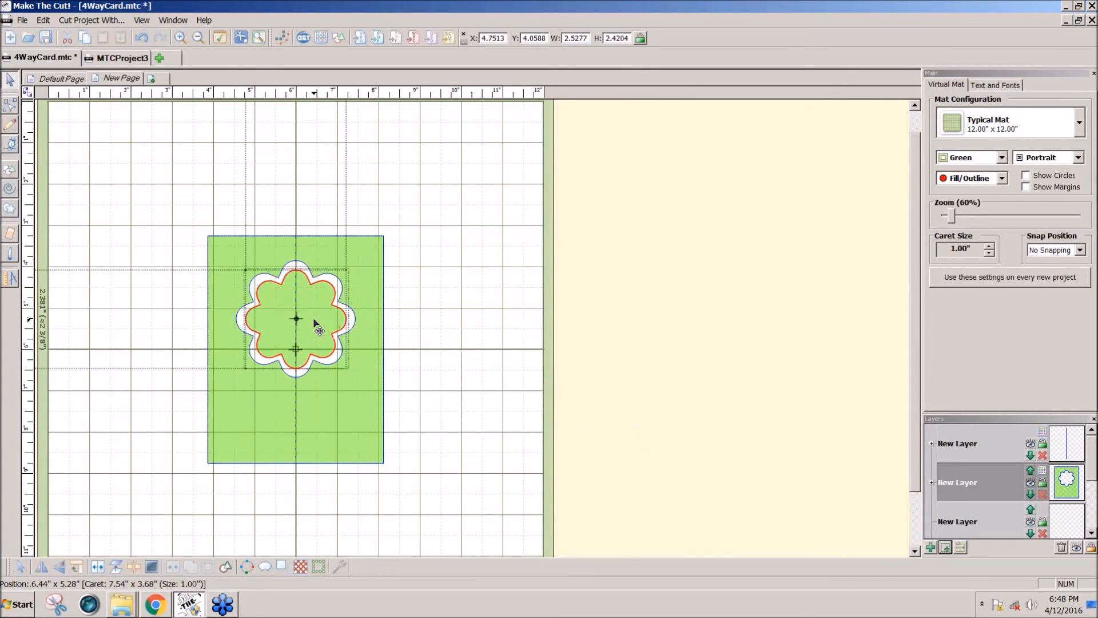
{"action": "left_click_drag", "start_coordinate": [315, 324], "coordinate": [477, 319]}
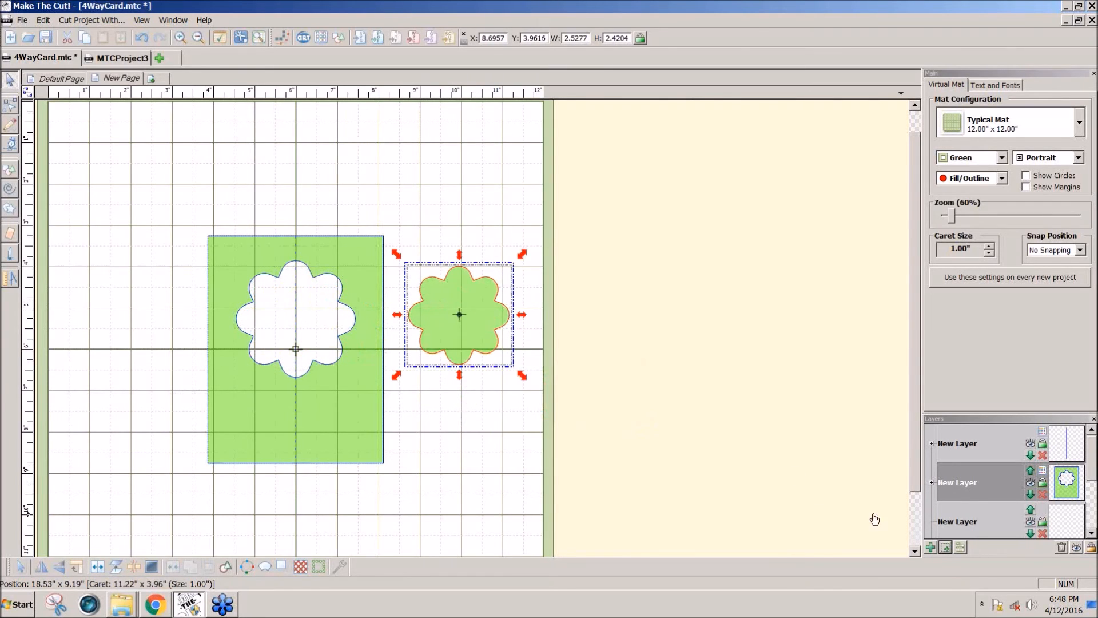
{"action": "left_click", "coordinate": [947, 547]}
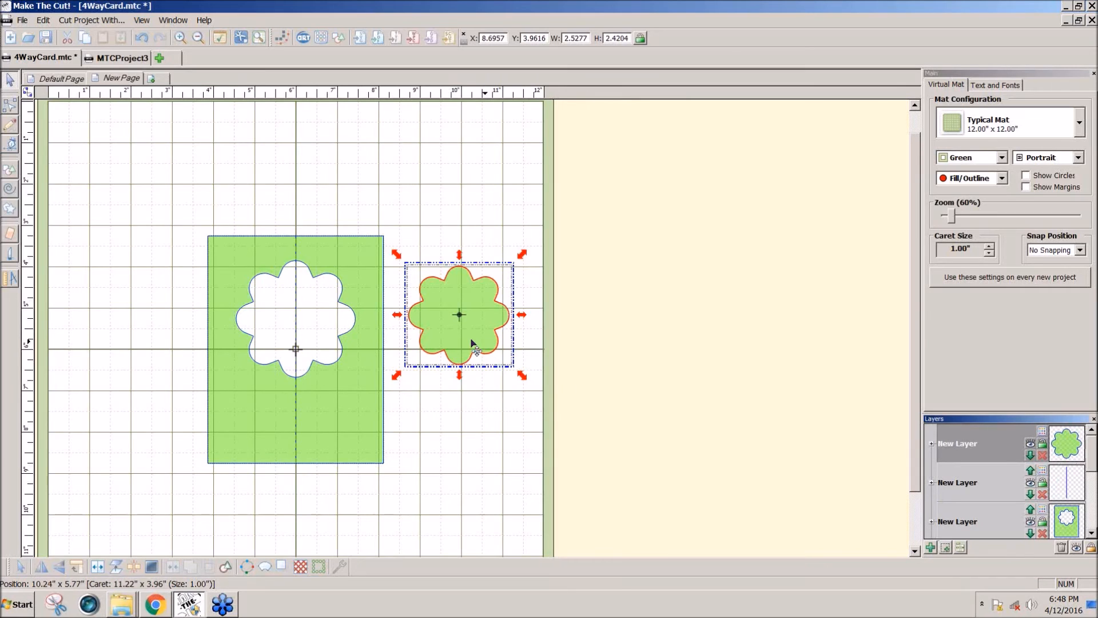
{"action": "left_click_drag", "start_coordinate": [471, 324], "coordinate": [473, 315]}
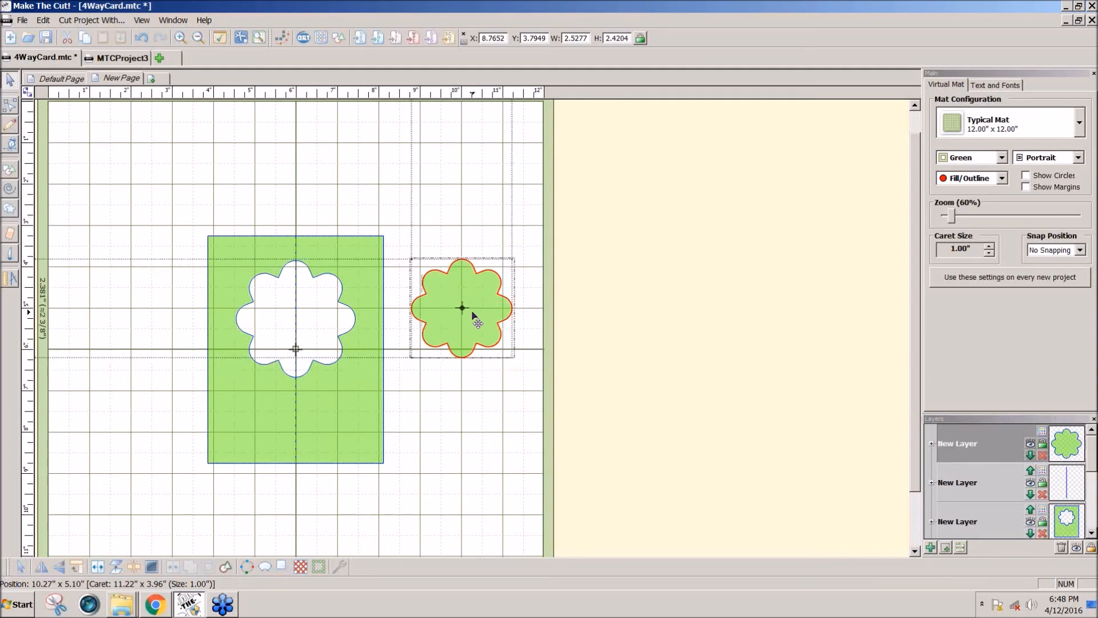
{"action": "left_click_drag", "start_coordinate": [473, 316], "coordinate": [472, 315]}
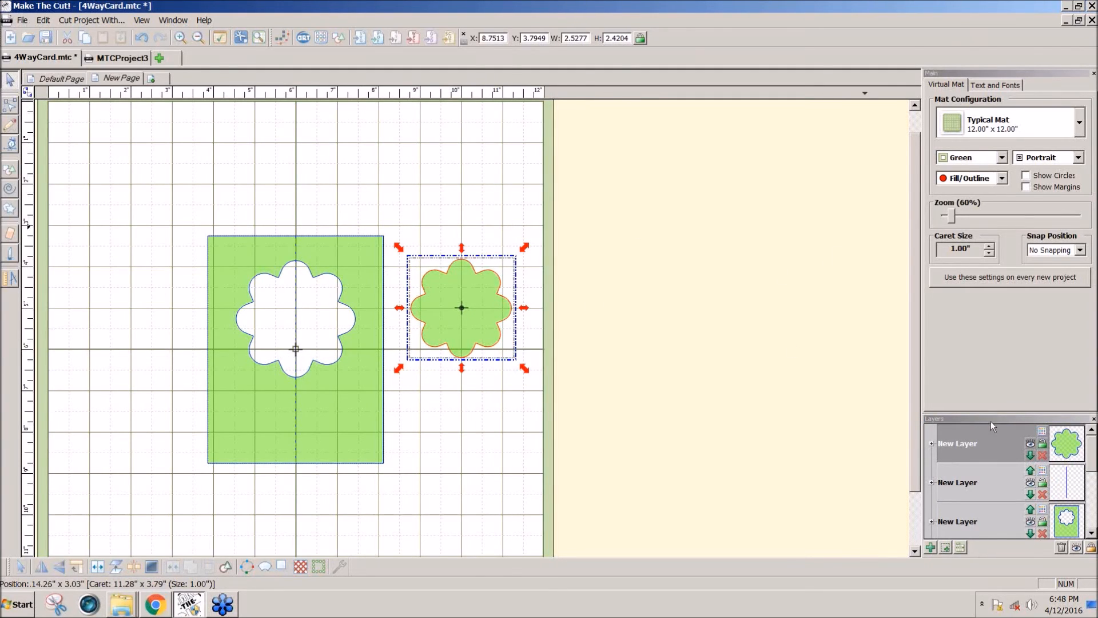
Step: On another new layer, draw a 2-inch vertical line through the smaller flower's center with 1 Inch snapping
{"action": "left_click", "coordinate": [930, 547]}
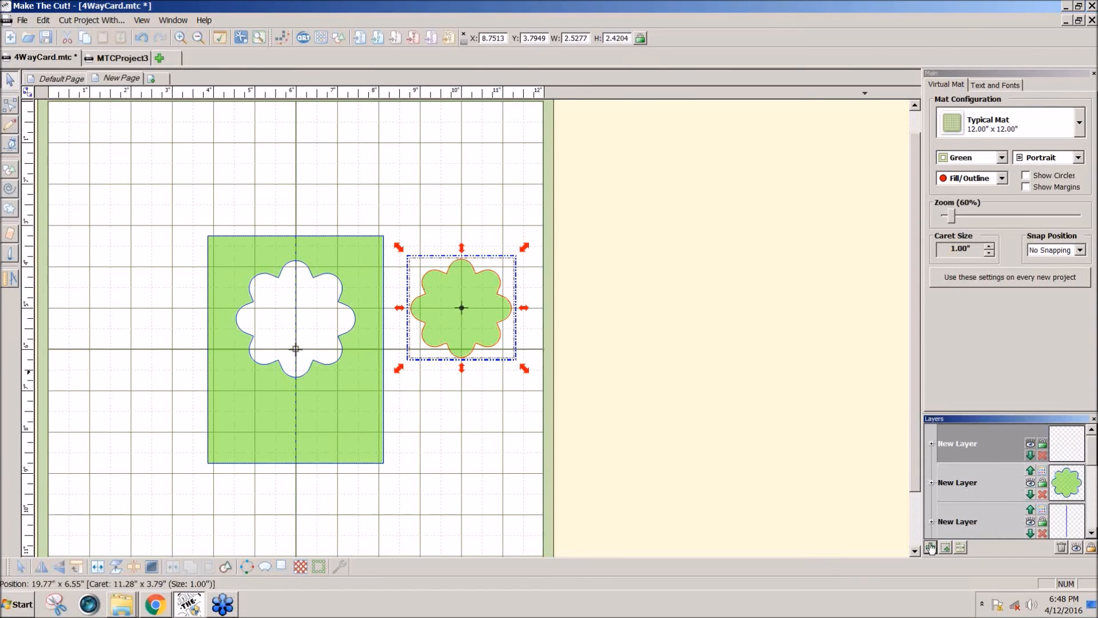
{"action": "left_click", "coordinate": [10, 144]}
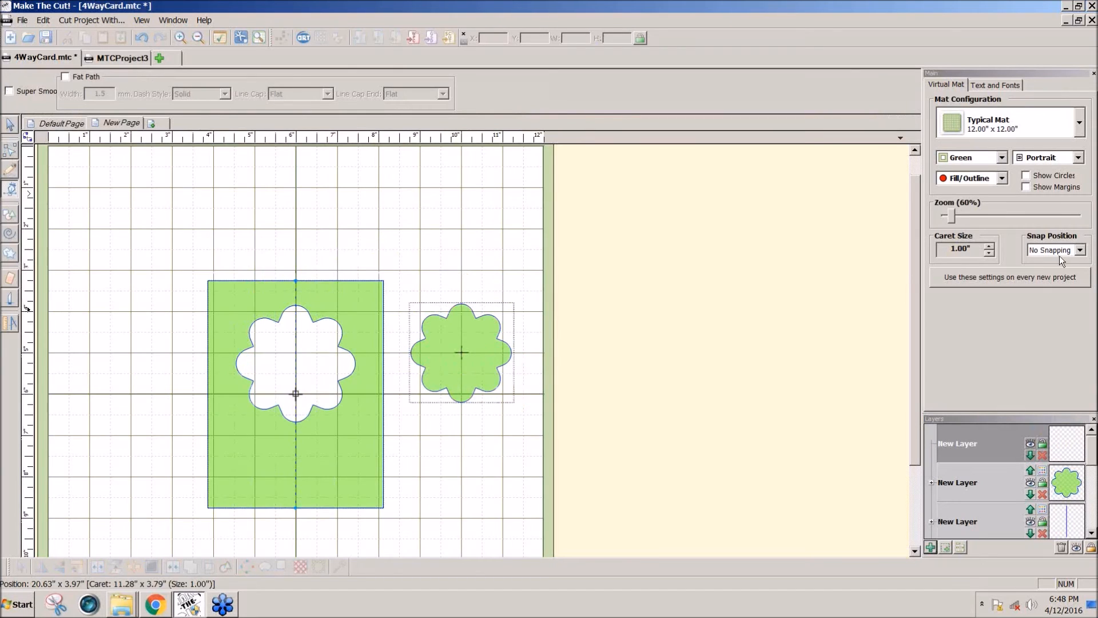
{"action": "left_click", "coordinate": [1079, 251]}
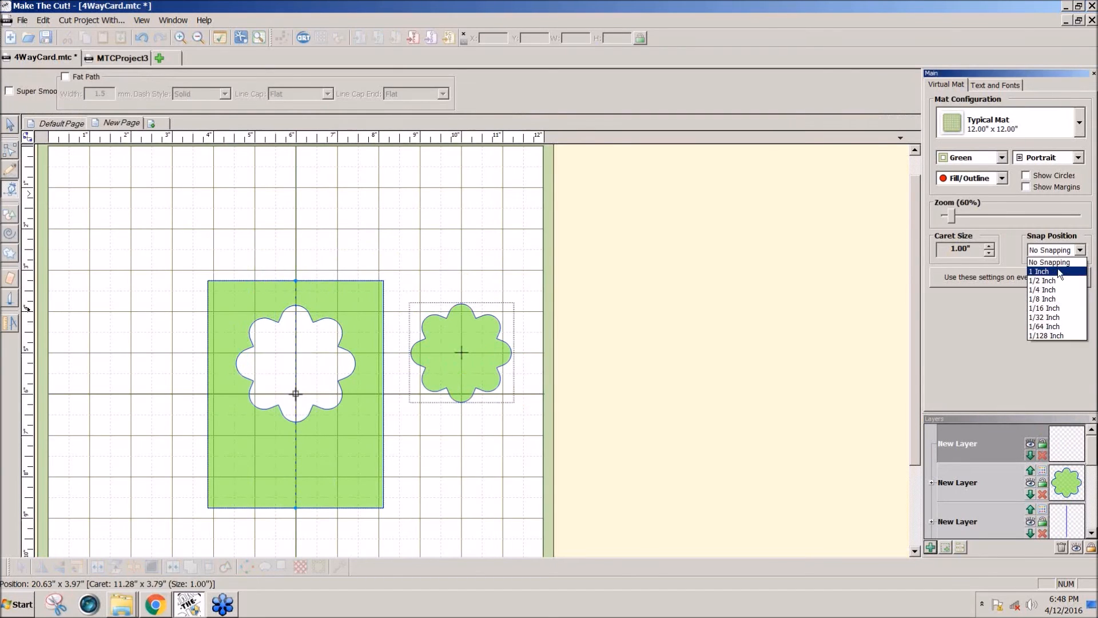
{"action": "left_click", "coordinate": [1058, 271]}
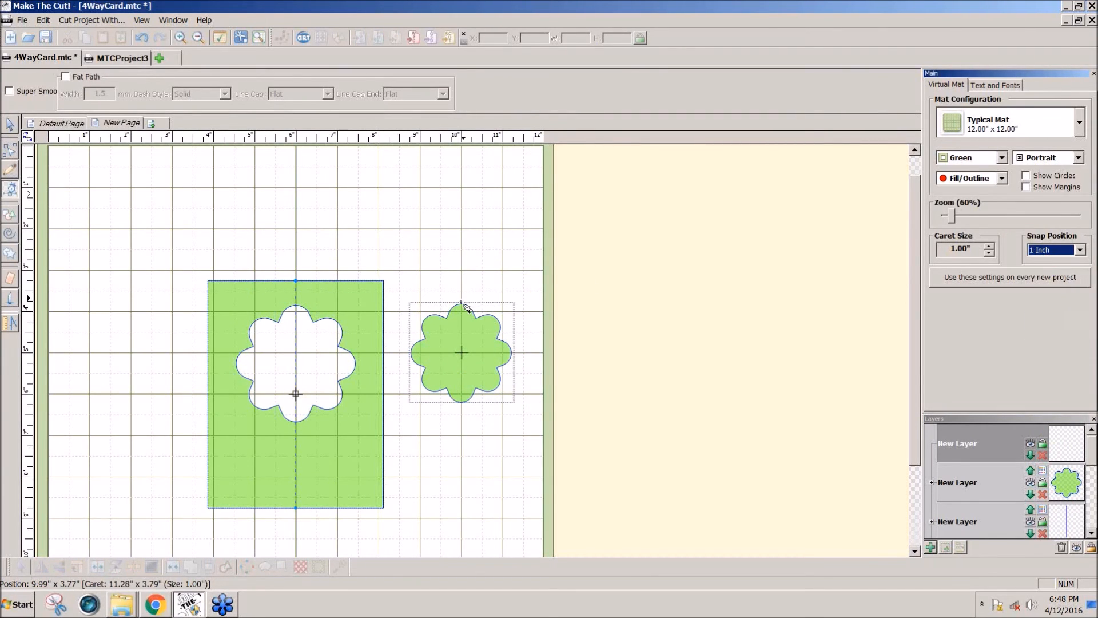
{"action": "left_click_drag", "start_coordinate": [463, 306], "coordinate": [464, 410]}
{"action": "double_click", "coordinate": [461, 401]}
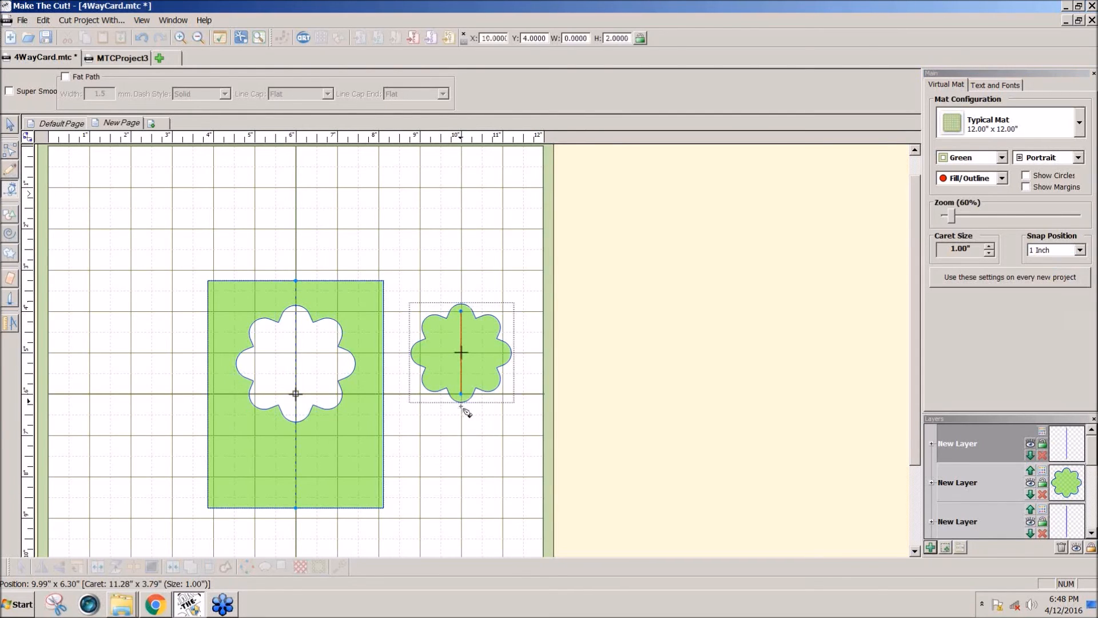
Step: Turn snapping off and extend both end nodes of the line to the smaller flower's upper and lower petal tips
{"action": "left_click", "coordinate": [1079, 250]}
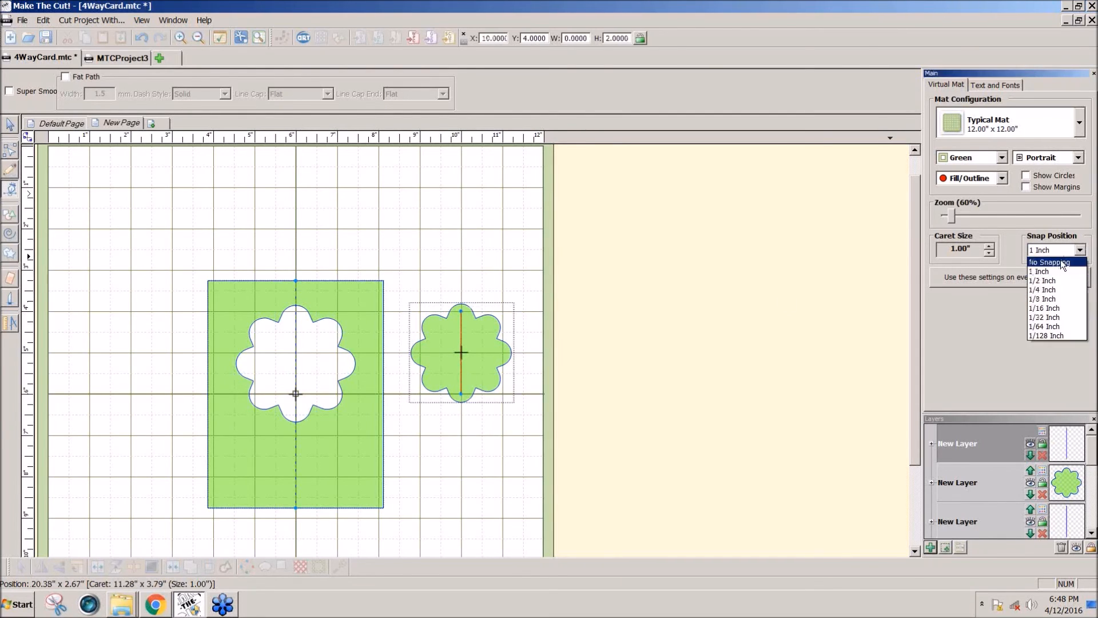
{"action": "left_click", "coordinate": [1060, 261]}
{"action": "left_click", "coordinate": [6, 150]}
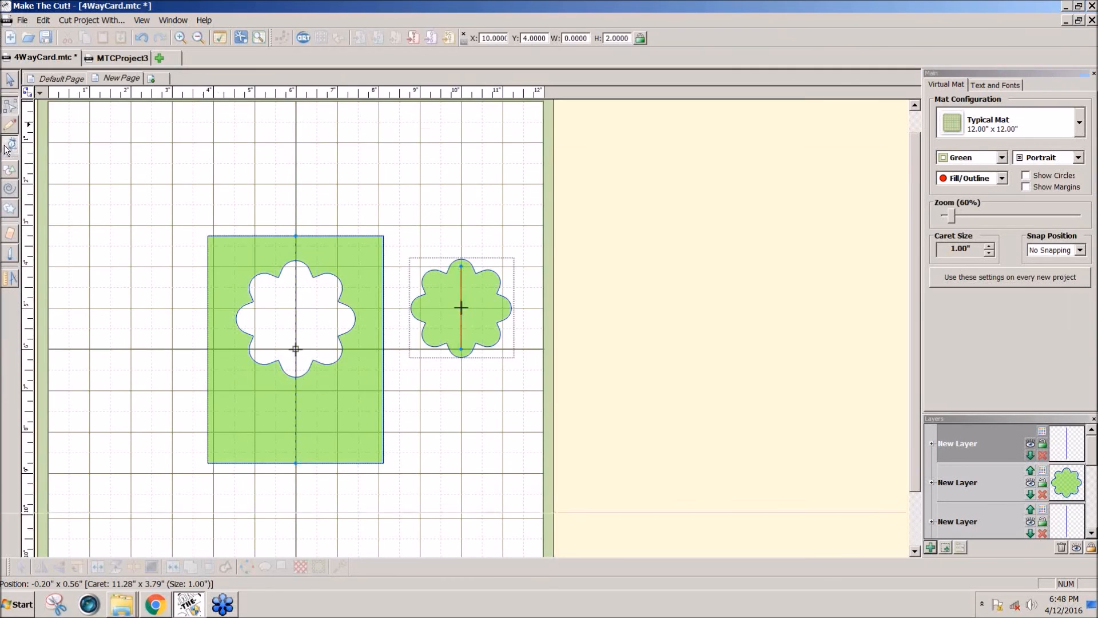
{"action": "left_click", "coordinate": [463, 269]}
{"action": "left_click", "coordinate": [463, 271]}
{"action": "right_click", "coordinate": [463, 271]}
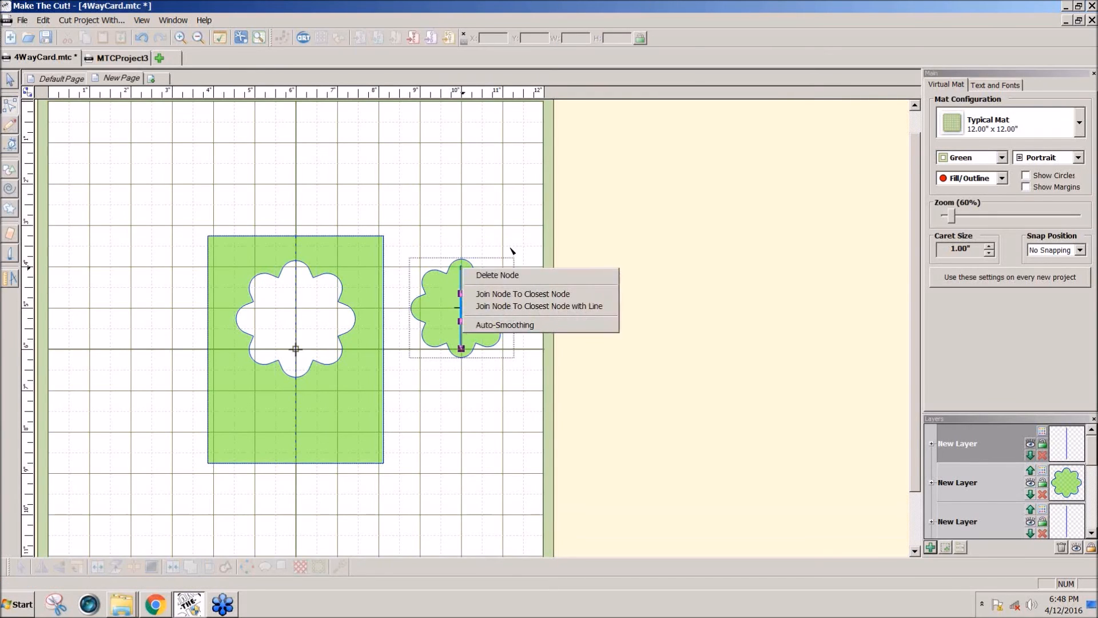
{"action": "left_click", "coordinate": [472, 273]}
{"action": "left_click", "coordinate": [462, 272]}
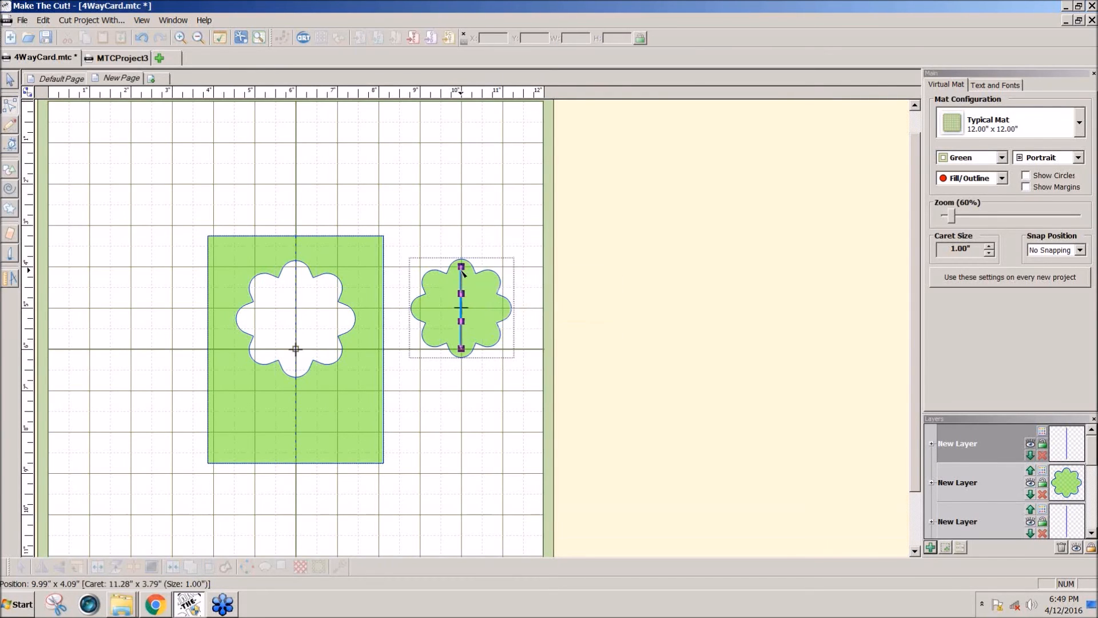
{"action": "left_click_drag", "start_coordinate": [461, 259], "coordinate": [462, 260]}
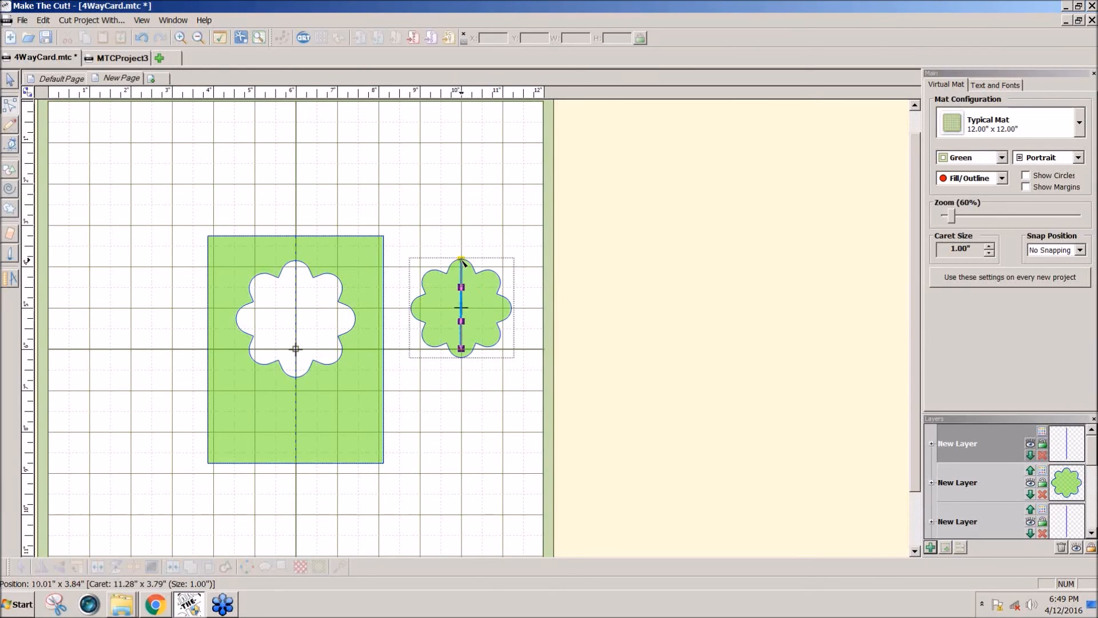
{"action": "left_click_drag", "start_coordinate": [462, 349], "coordinate": [463, 358]}
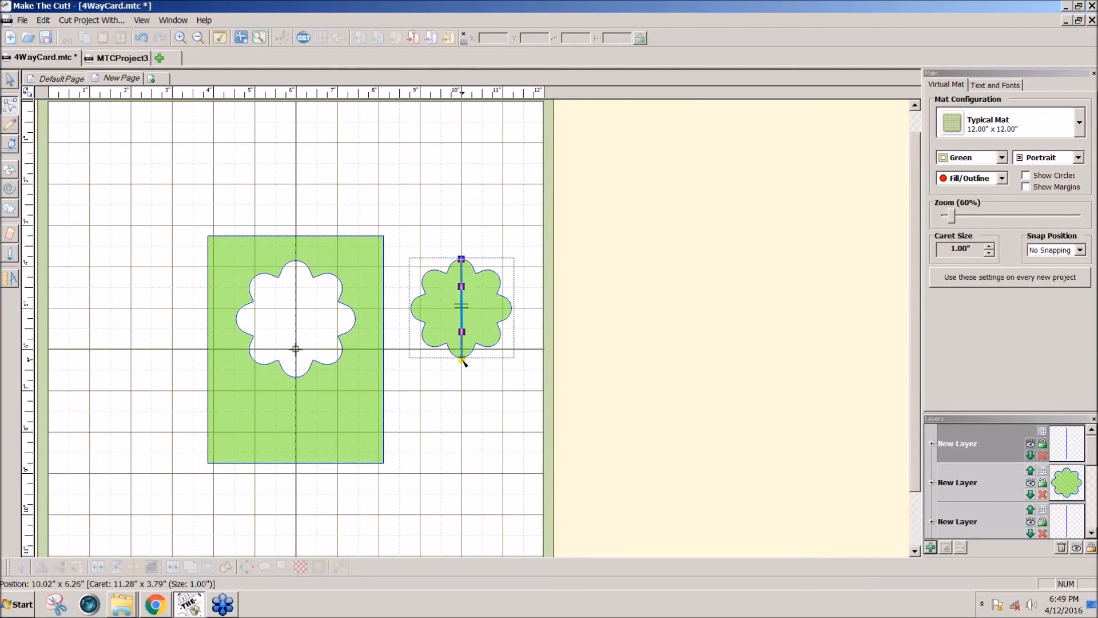
{"action": "right_click", "coordinate": [463, 315]}
{"action": "left_click", "coordinate": [503, 354]}
Step: Give the flower's fold line layer a new dashed line style with a 0.06" dash and 0.43" space
{"action": "left_click", "coordinate": [1044, 434]}
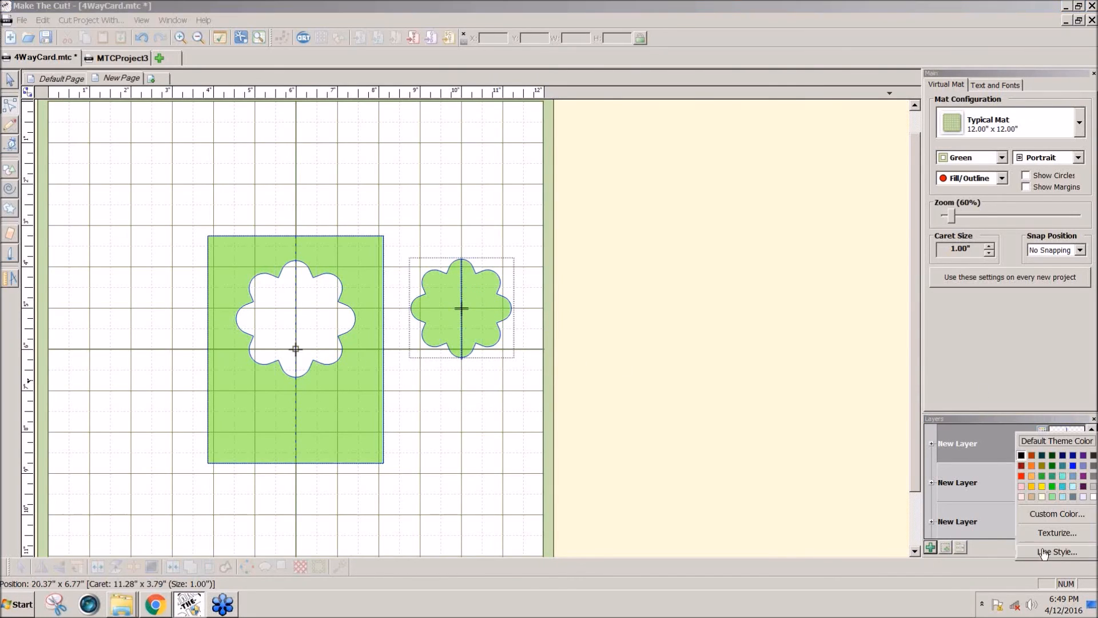
{"action": "left_click", "coordinate": [1042, 550]}
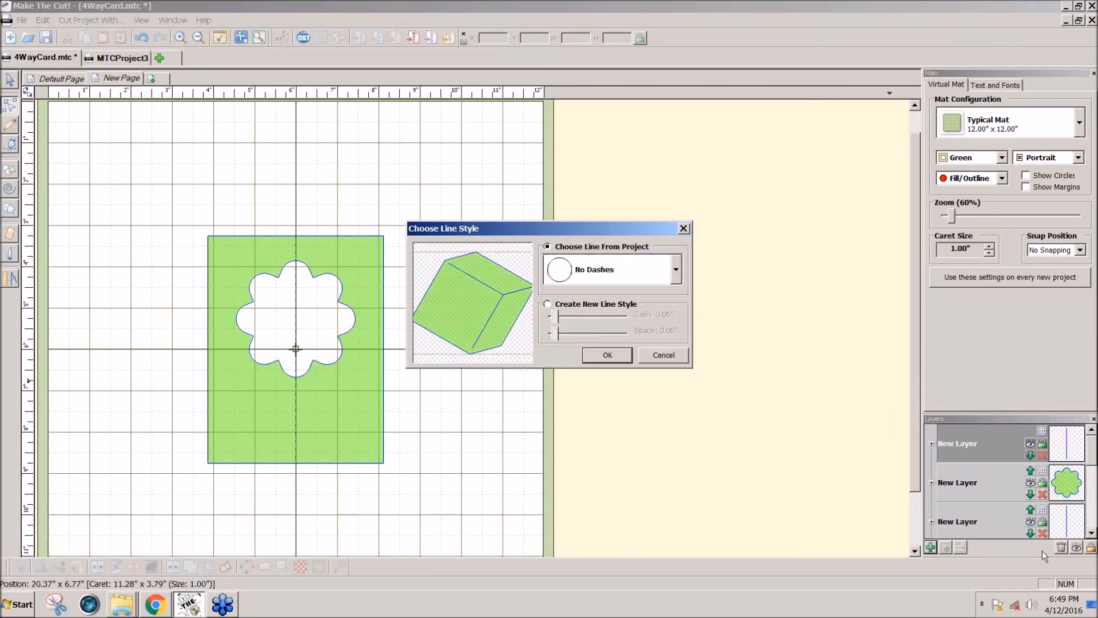
{"action": "left_click", "coordinate": [547, 303]}
{"action": "left_click_drag", "start_coordinate": [551, 332], "coordinate": [562, 341]}
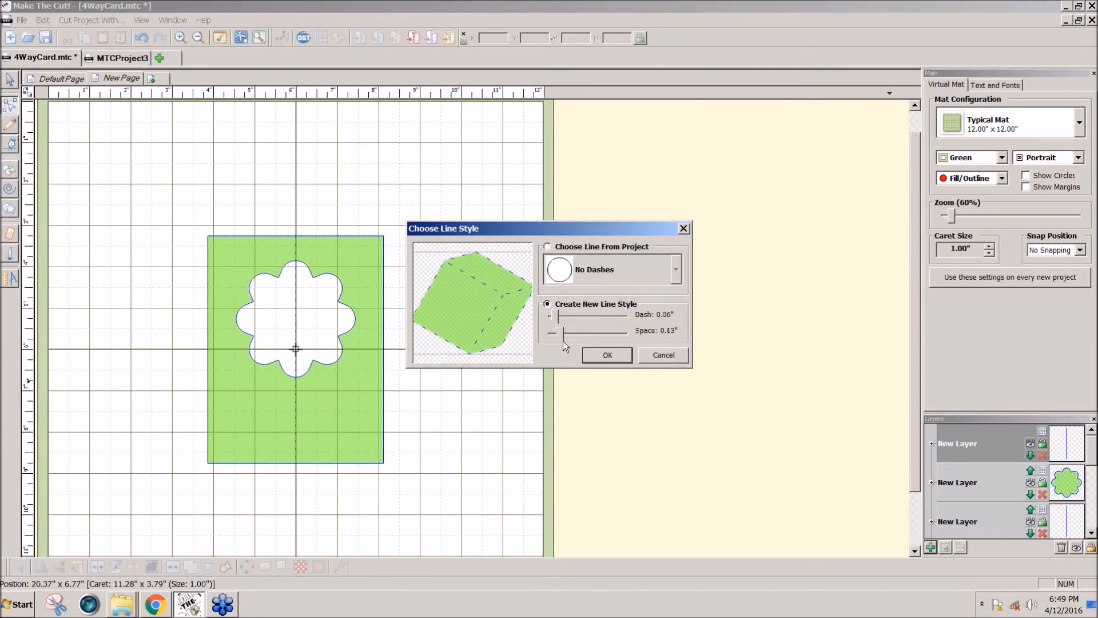
{"action": "left_click", "coordinate": [595, 360]}
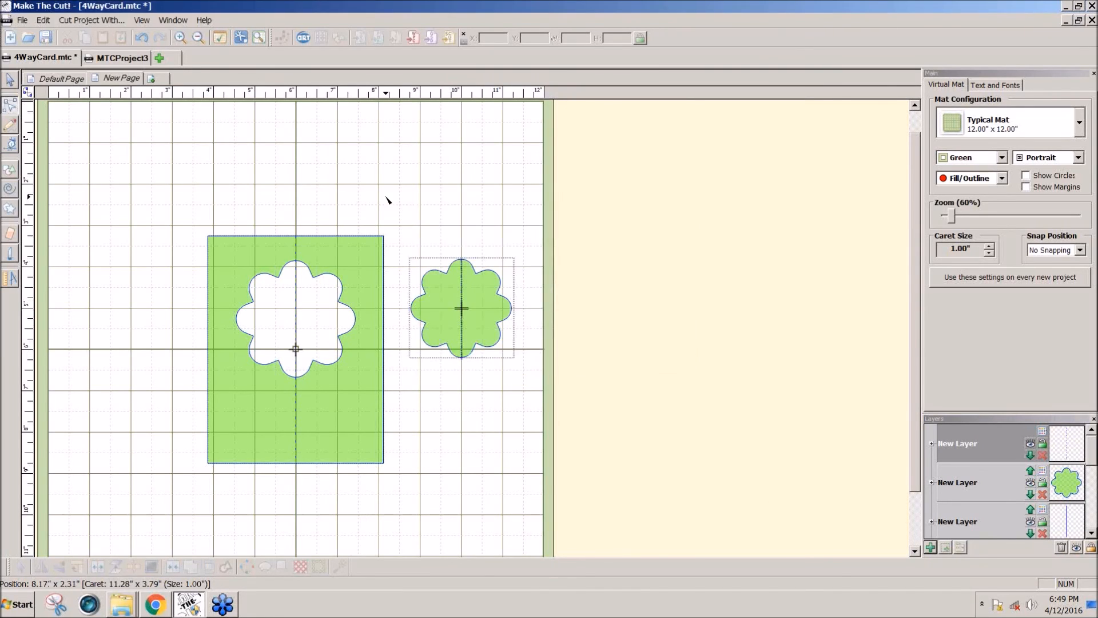
Step: Move the smaller flower with its fold line into the card's cutout, and move the whole card to X 0.9028, Y 0.4861
{"action": "left_click_drag", "start_coordinate": [392, 213], "coordinate": [530, 373]}
{"action": "left_click_drag", "start_coordinate": [490, 331], "coordinate": [324, 341]}
{"action": "left_click_drag", "start_coordinate": [161, 177], "coordinate": [417, 428]}
{"action": "left_click_drag", "start_coordinate": [343, 446], "coordinate": [221, 336]}
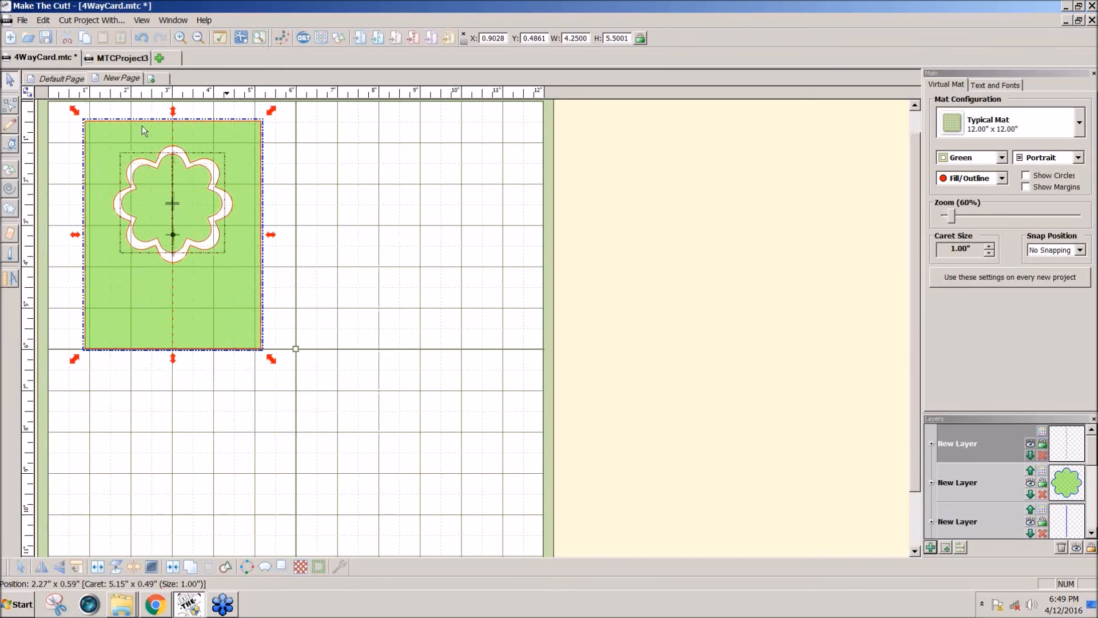
Step: Duplicate the selected card into a grid of 2 rows and 2 columns with 0.2-inch spacing
{"action": "left_click", "coordinate": [41, 23]}
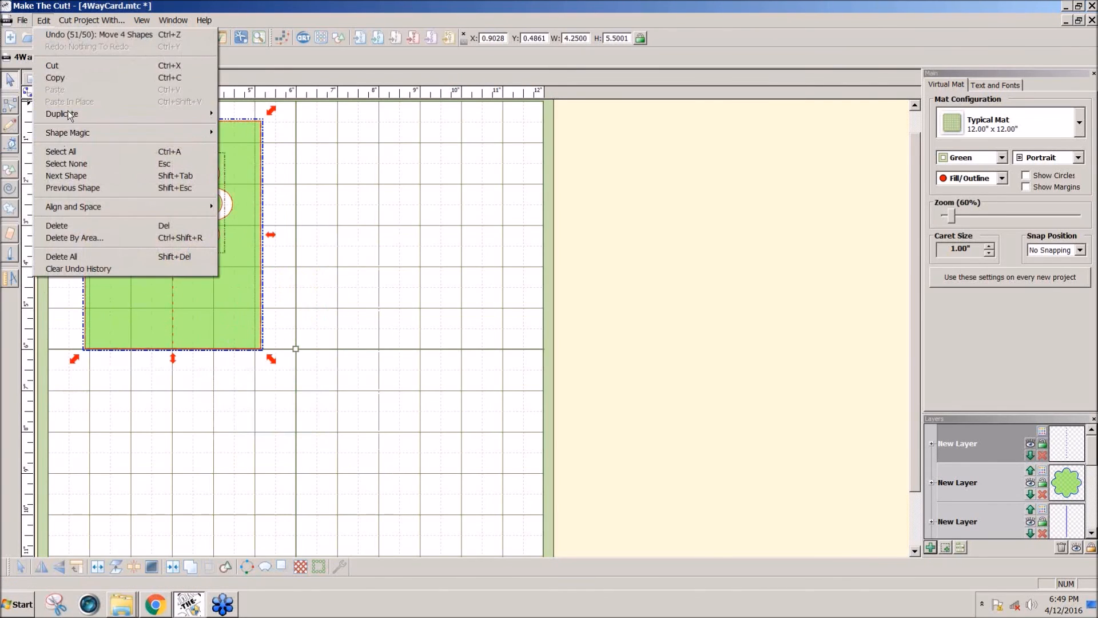
{"action": "mouse_move", "coordinate": [73, 117]}
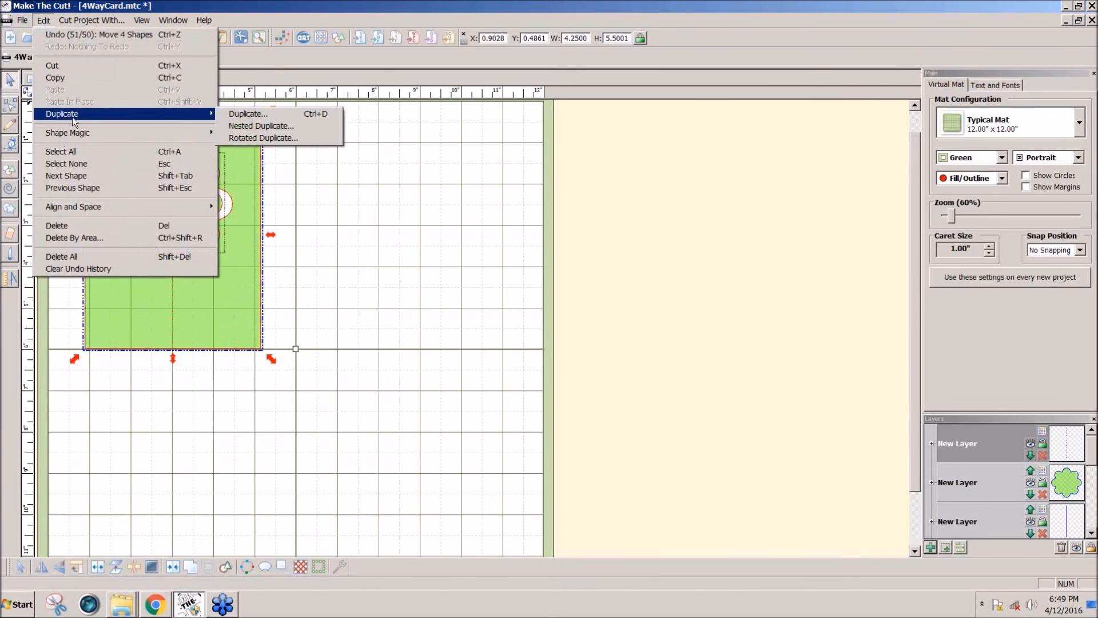
{"action": "left_click", "coordinate": [265, 115]}
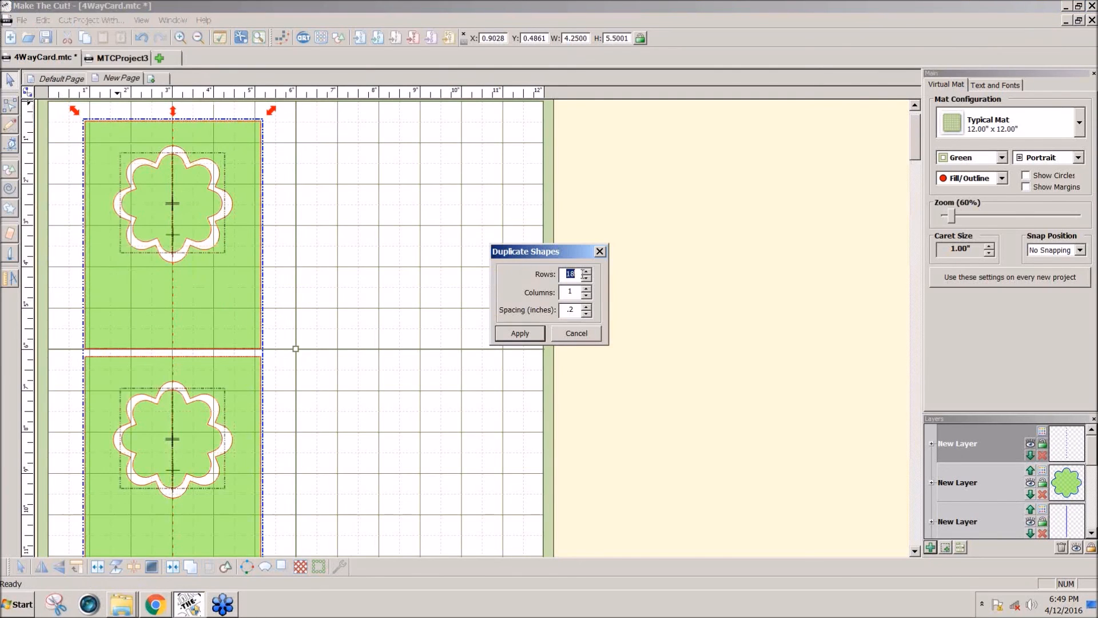
{"action": "type", "text": "2"}
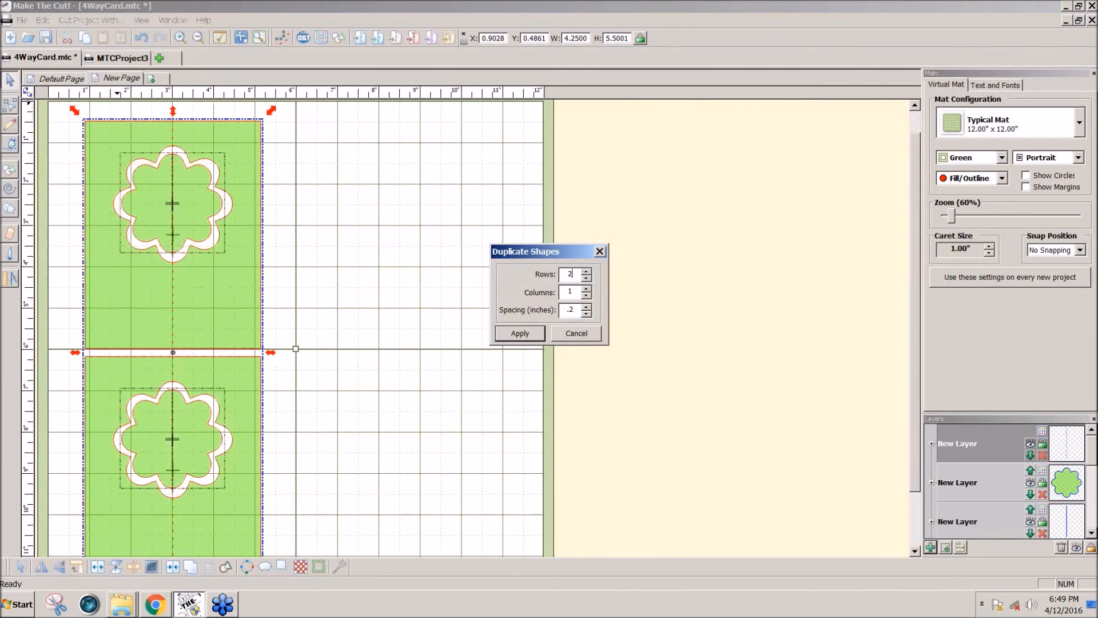
{"action": "left_click_drag", "start_coordinate": [574, 291], "coordinate": [557, 290]}
{"action": "type", "text": "2"}
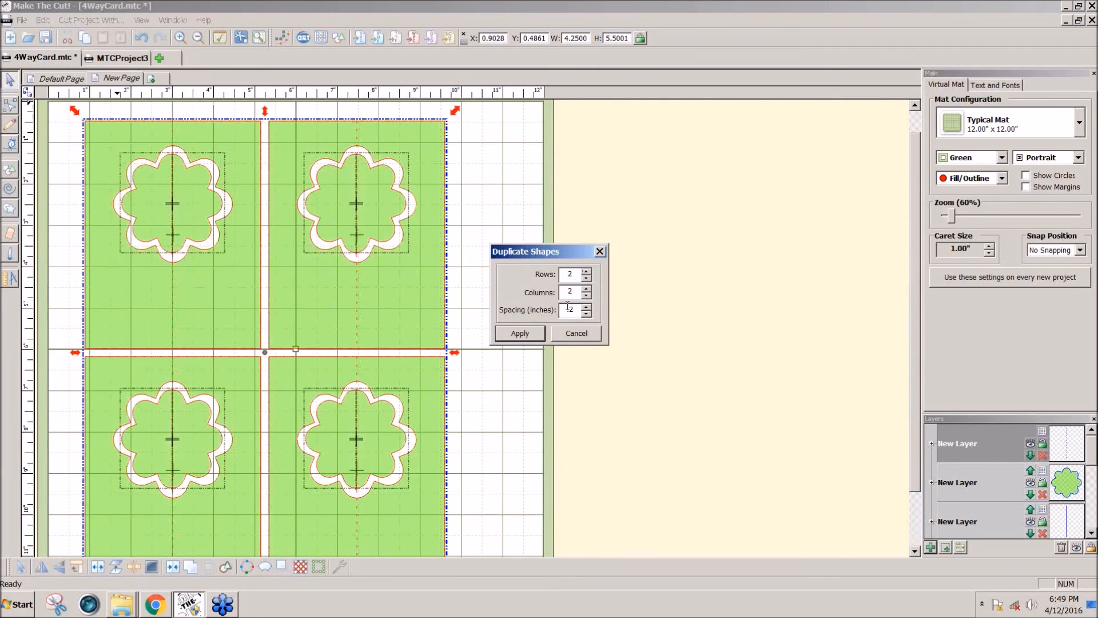
{"action": "left_click", "coordinate": [519, 333]}
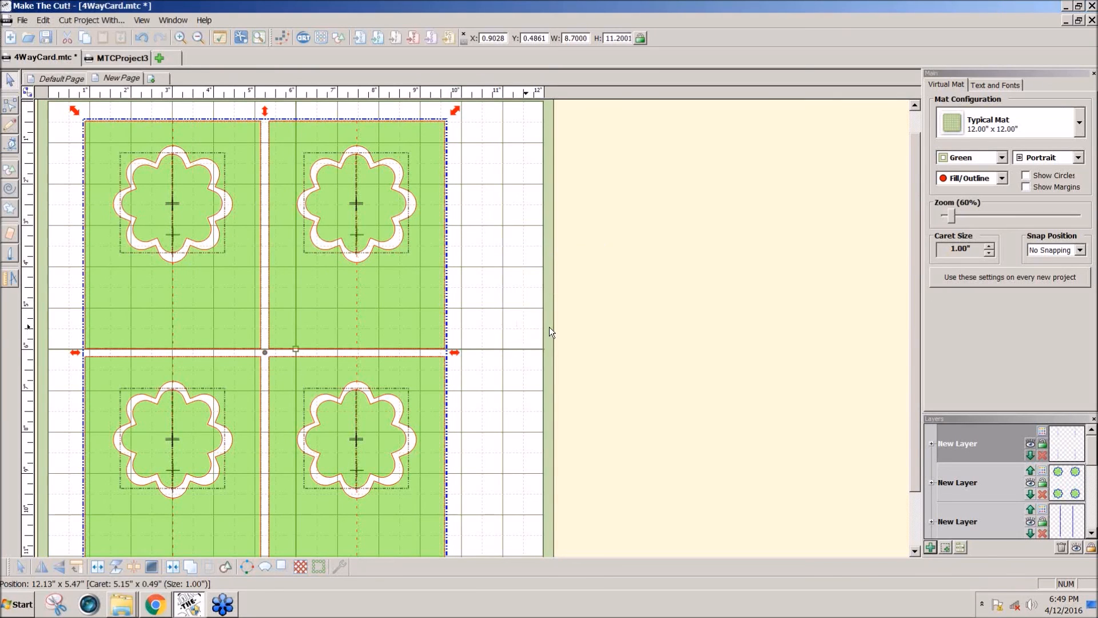
Step: Recolor the small flowers' layer bright red and the card bases' layer dark red
{"action": "left_click_drag", "start_coordinate": [917, 317], "coordinate": [900, 339]}
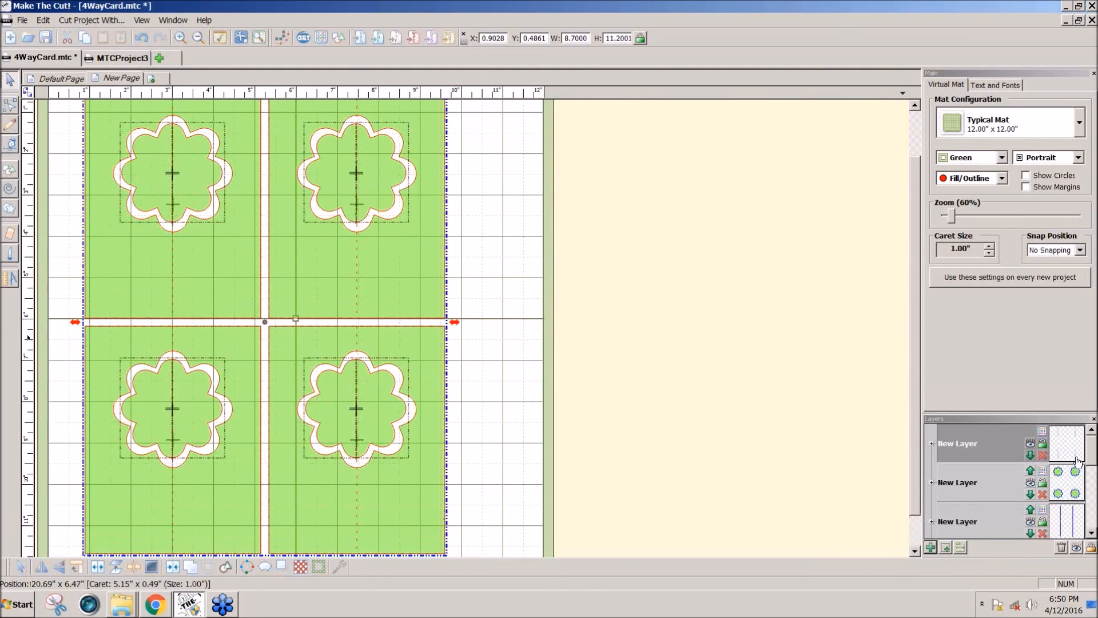
{"action": "left_click", "coordinate": [1043, 474]}
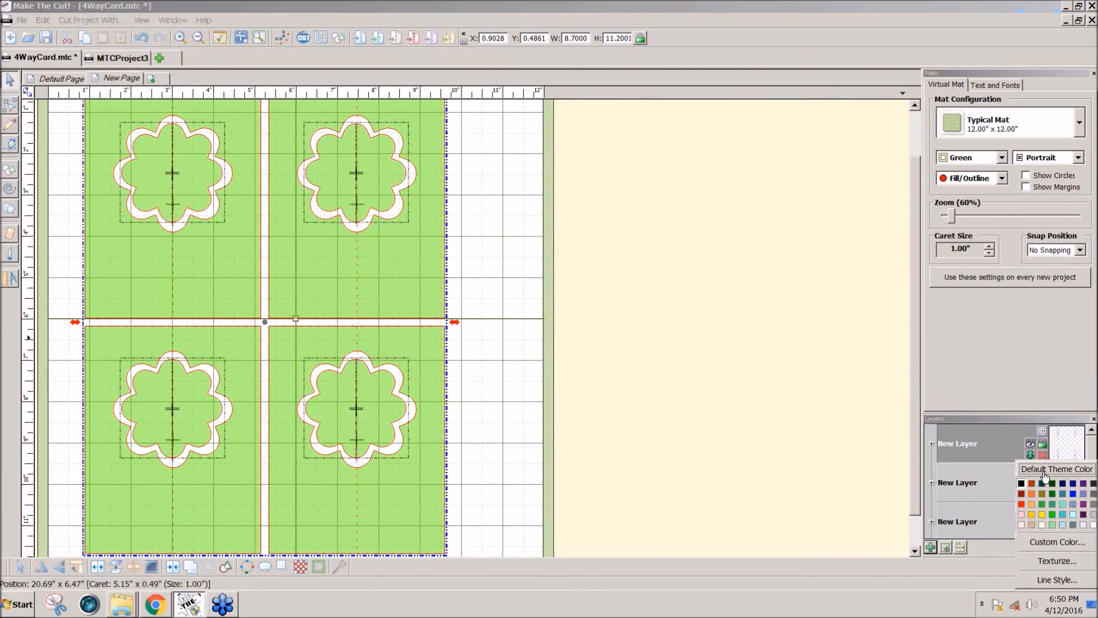
{"action": "left_click", "coordinate": [1021, 505]}
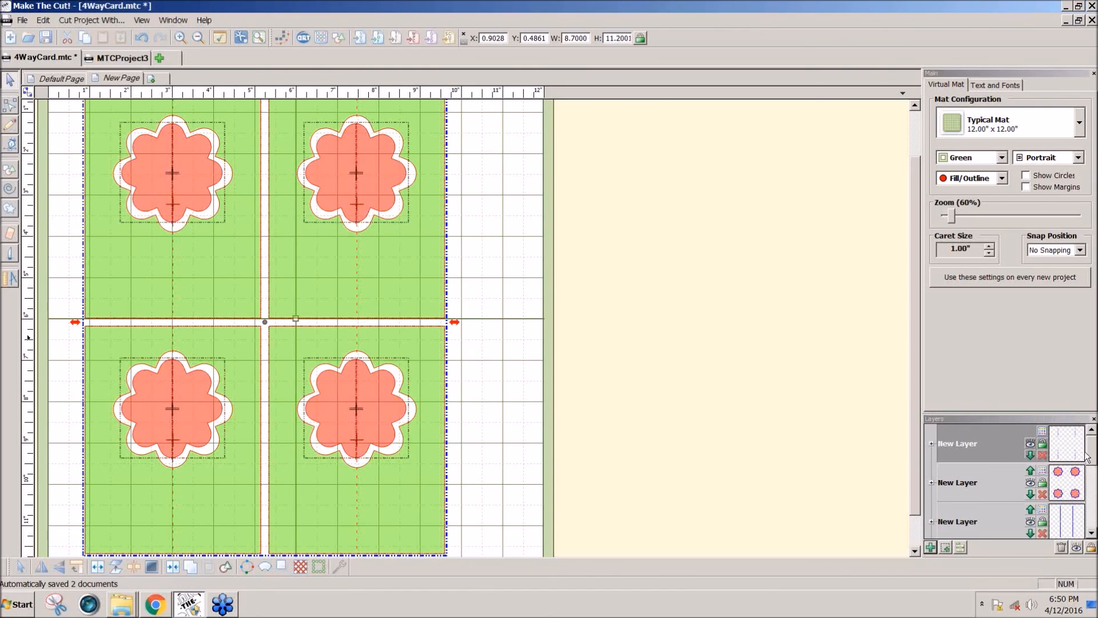
{"action": "left_click", "coordinate": [1041, 432]}
{"action": "left_click", "coordinate": [1031, 466]}
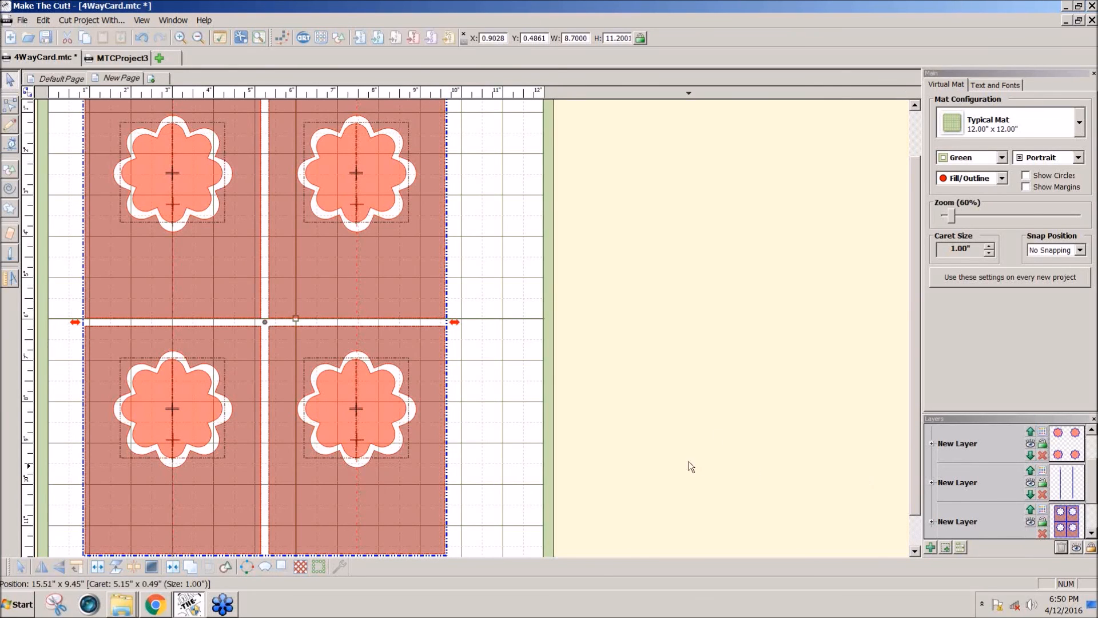
Step: Switch the mat's color theme to Contrast, deselect all shapes and show the whole mat at 40% zoom
{"action": "left_click", "coordinate": [1003, 157]}
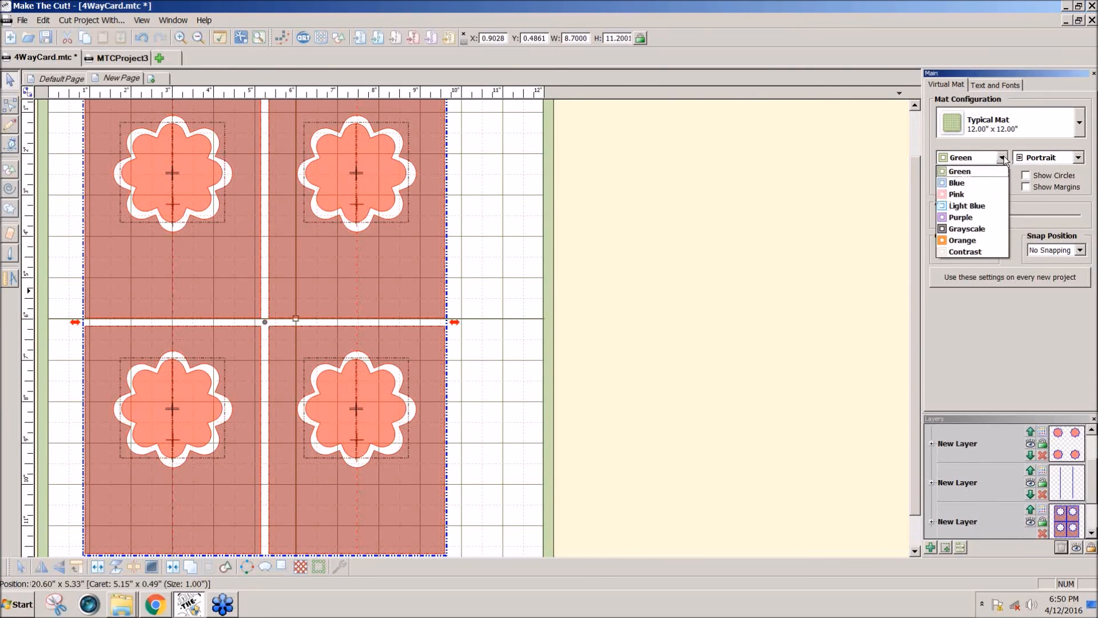
{"action": "left_click", "coordinate": [967, 252]}
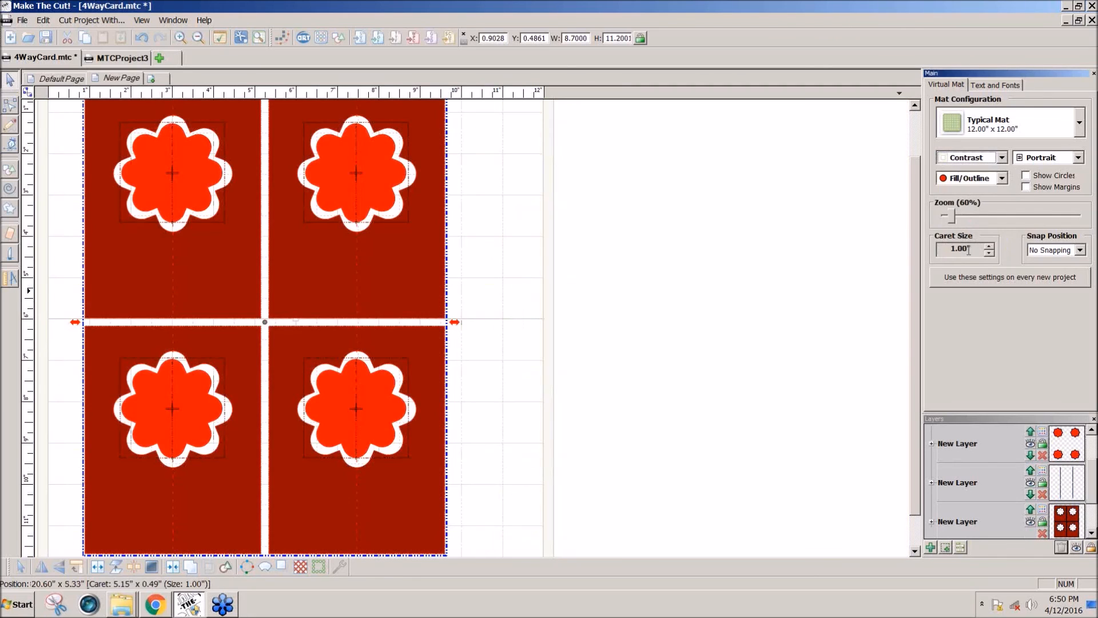
{"action": "left_click", "coordinate": [579, 259]}
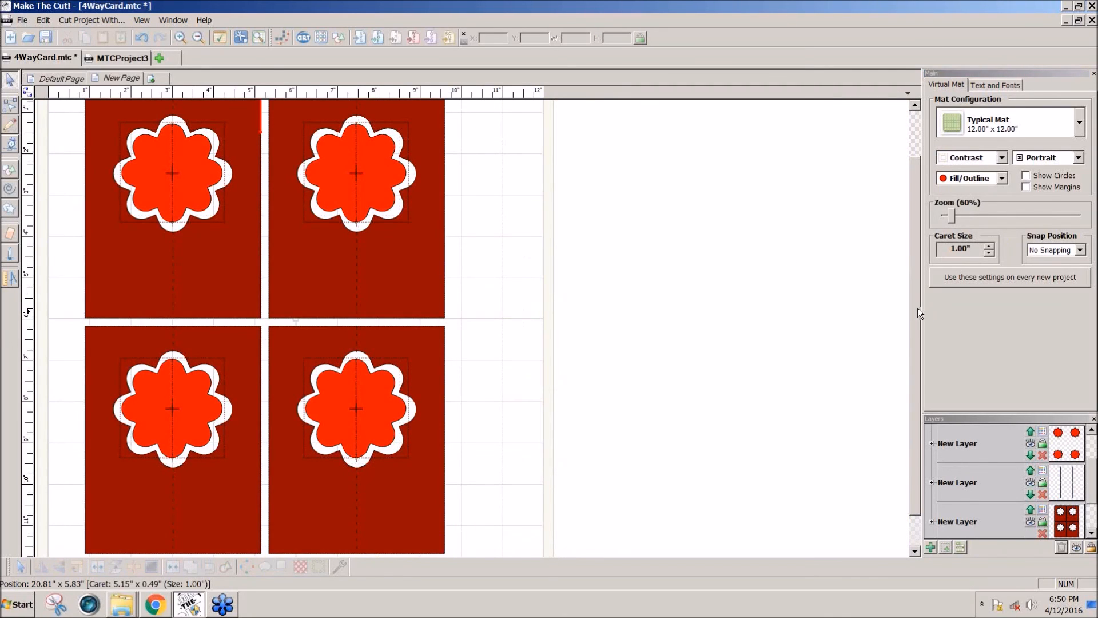
{"action": "left_click_drag", "start_coordinate": [948, 215], "coordinate": [945, 220]}
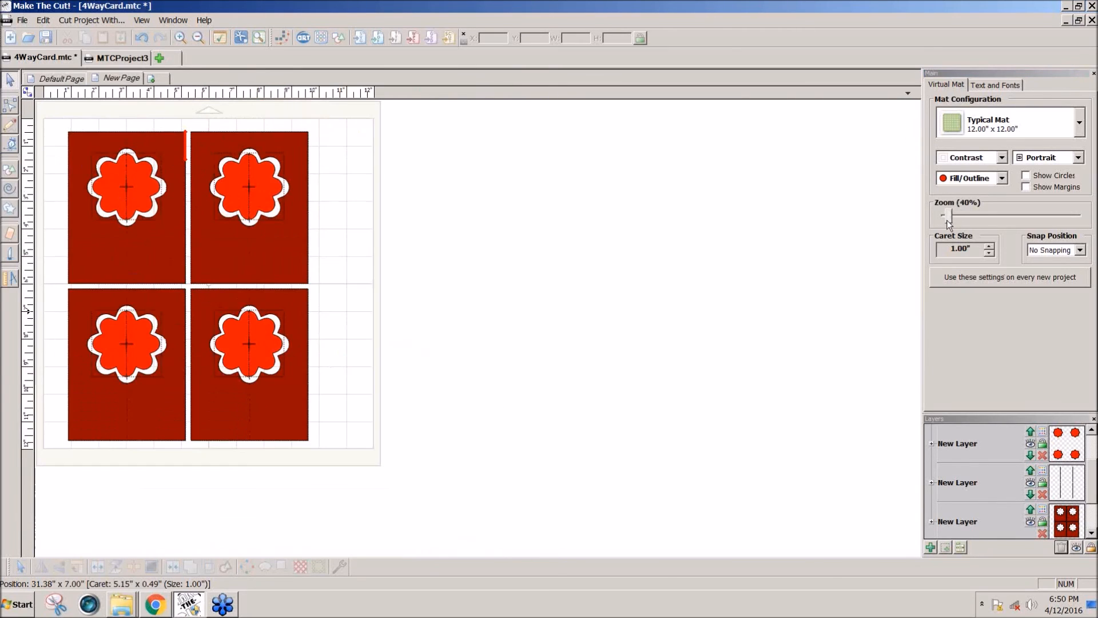